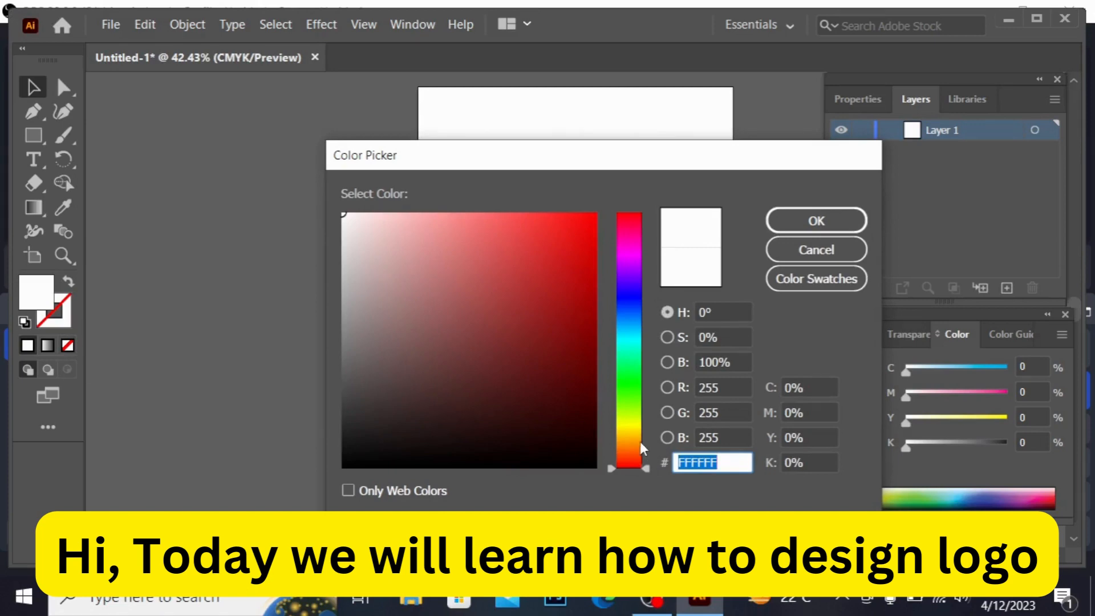
- Set the fill colour to F4AB37 and draw a large circle on the upper half of the artboard
left_click(633, 442)
left_click(541, 220)
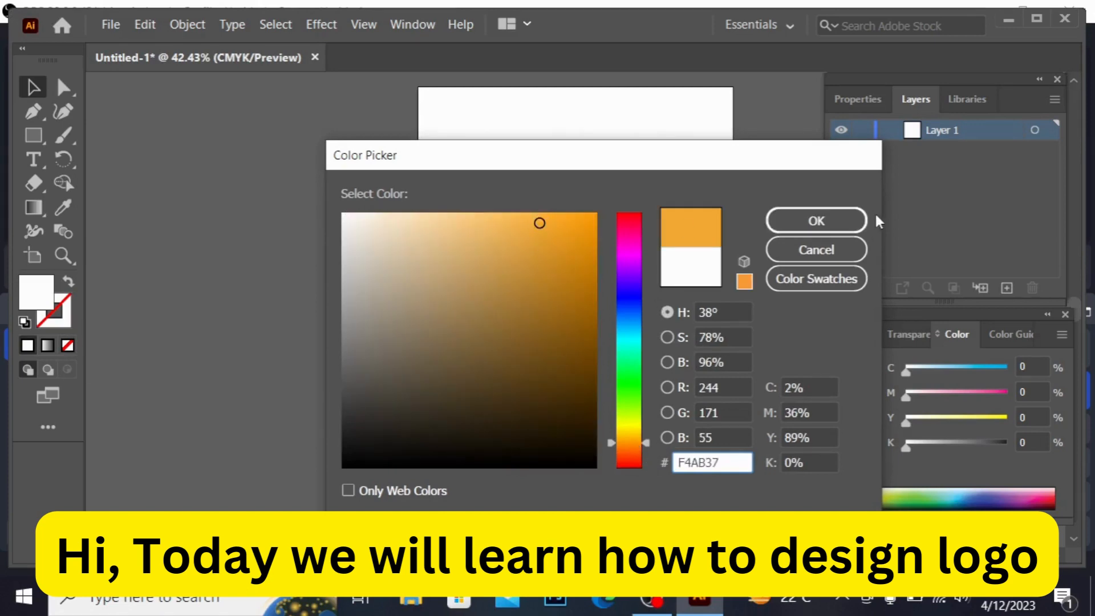
left_click(848, 220)
left_click_drag(32, 129, 104, 157)
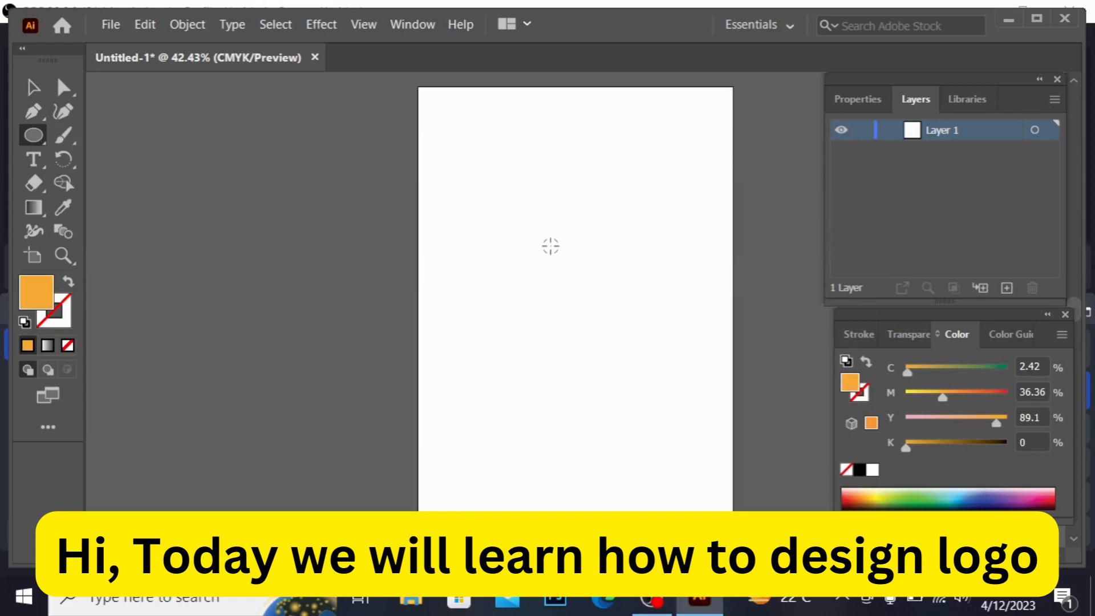
left_click_drag(550, 246, 658, 354)
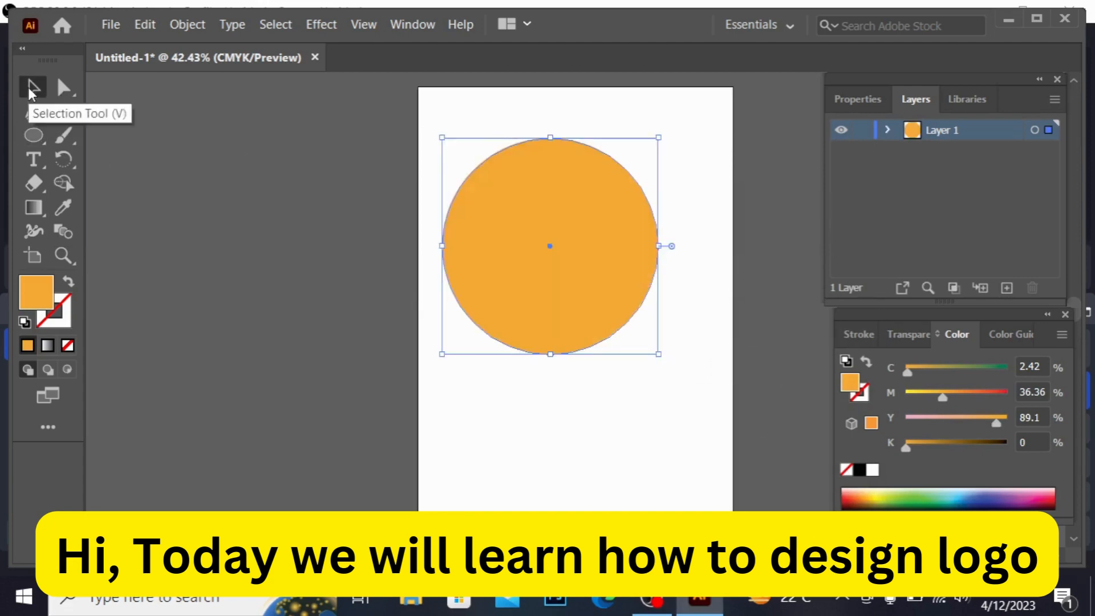
- Move the orange circle down and slightly right towards the middle of the artboard, deselect it and activate the Pen tool
left_click(28, 88)
left_click_drag(575, 211, 609, 327)
key("ctrl+equal")
key("ctrl+equal")
key("ctrl+equal")
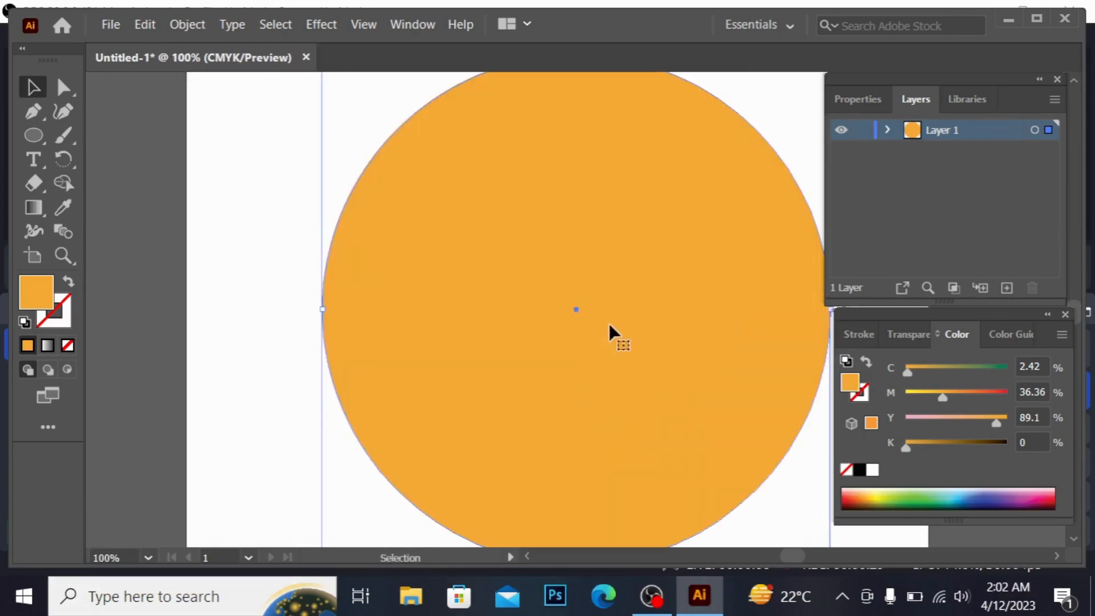
key("ctrl+minus")
left_click(230, 211)
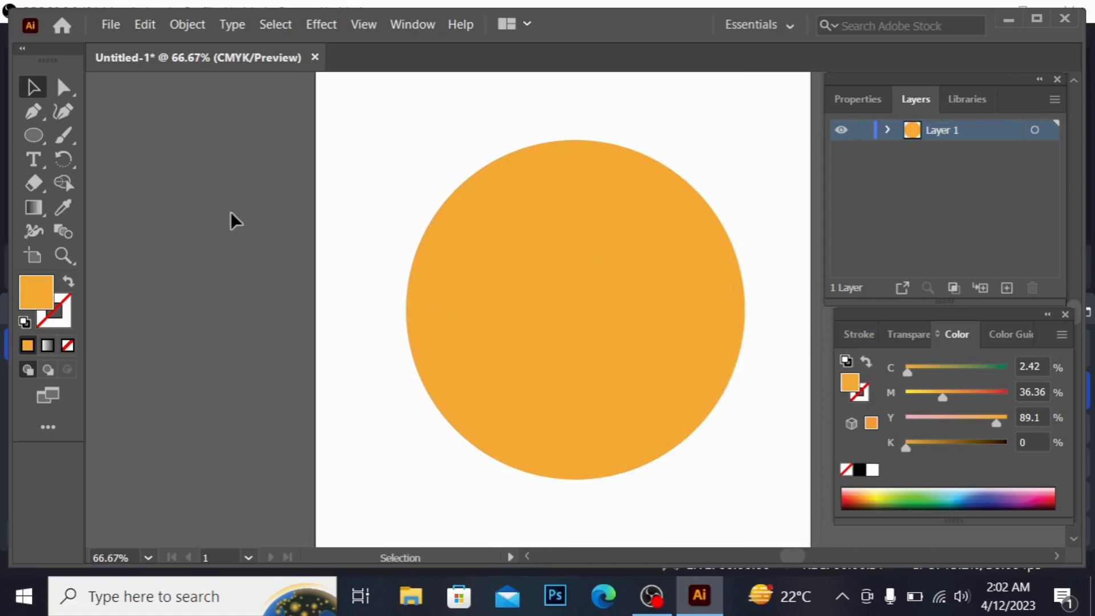
left_click(26, 110)
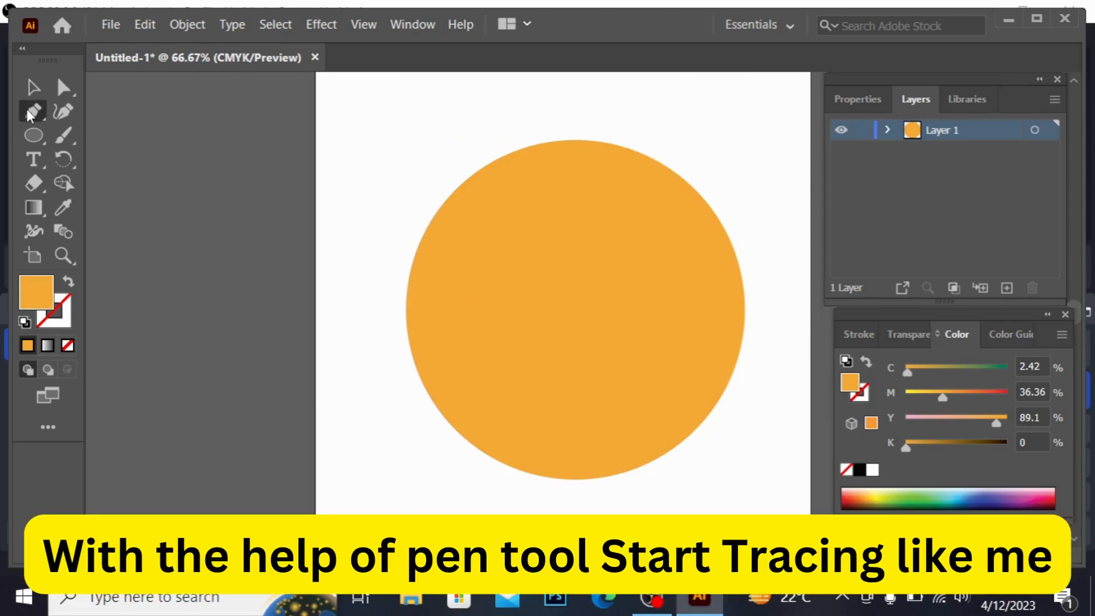
left_click(584, 140)
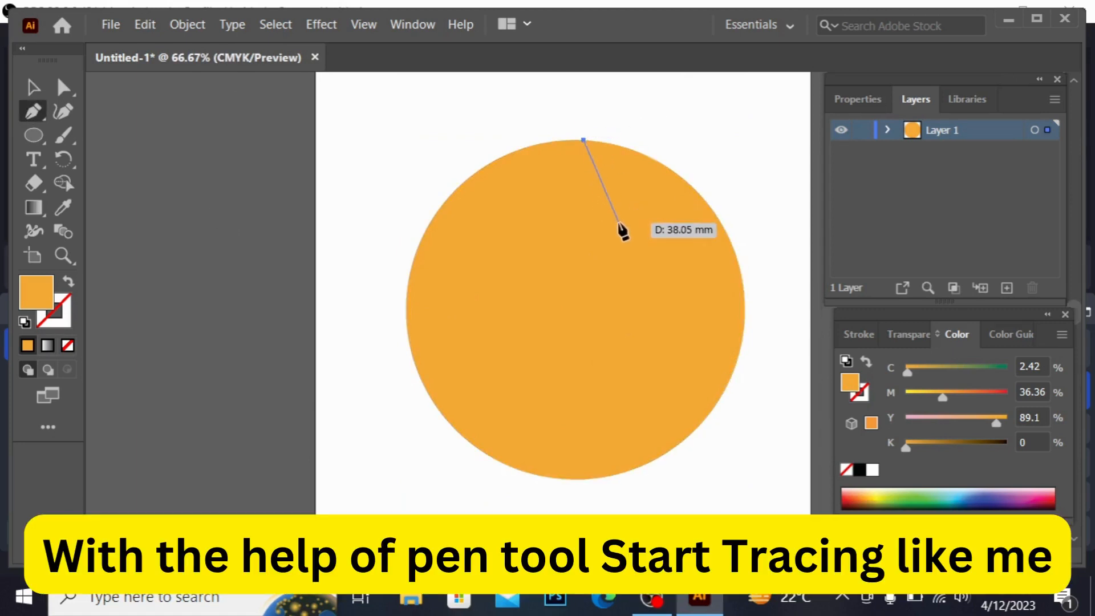
left_click_drag(619, 223, 690, 259)
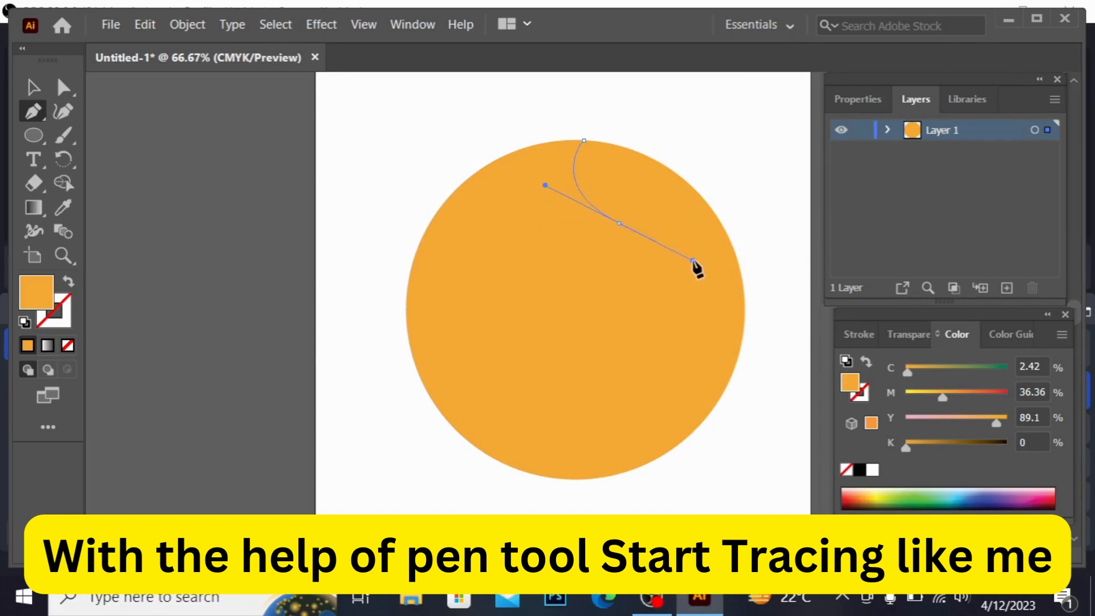
key("ctrl+z")
key("ctrl+z")
- Change the fill colour to a light grey with C 22.11, M 17.9, Y 18.62 and K 0
double_click(40, 291)
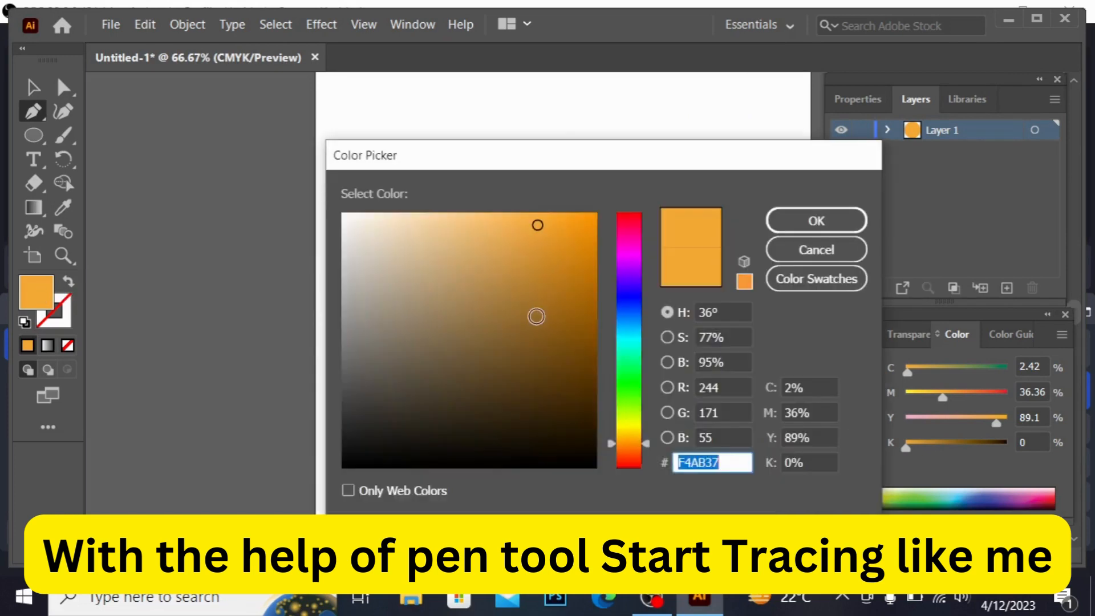
left_click(344, 268)
left_click(798, 231)
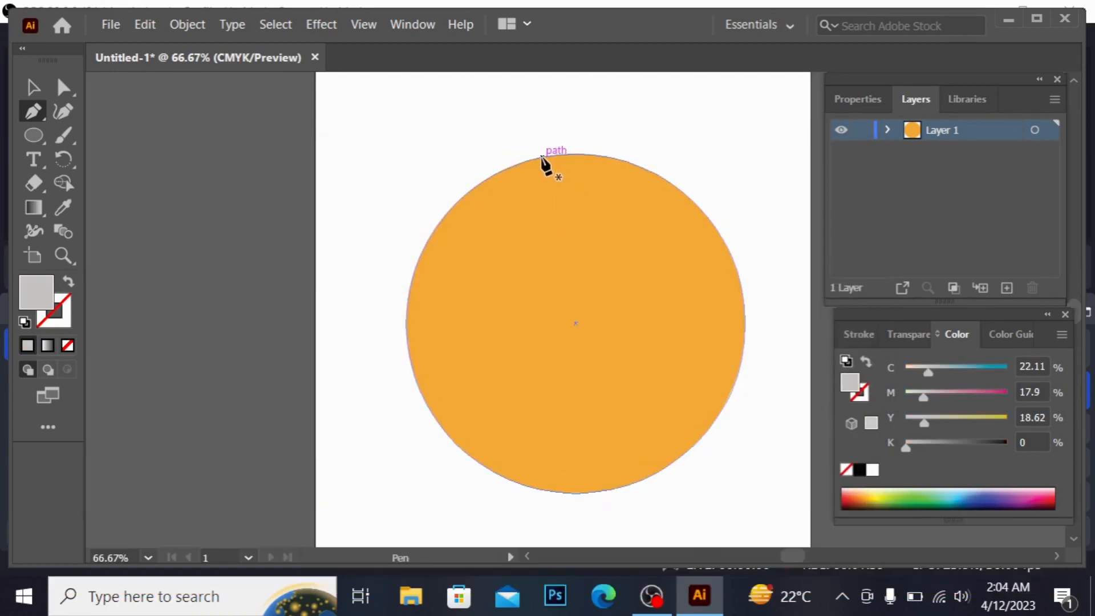
- Trace an S-shaped Pen curve from the circle's top edge through its upper interior to its lower right edge
left_click(542, 157)
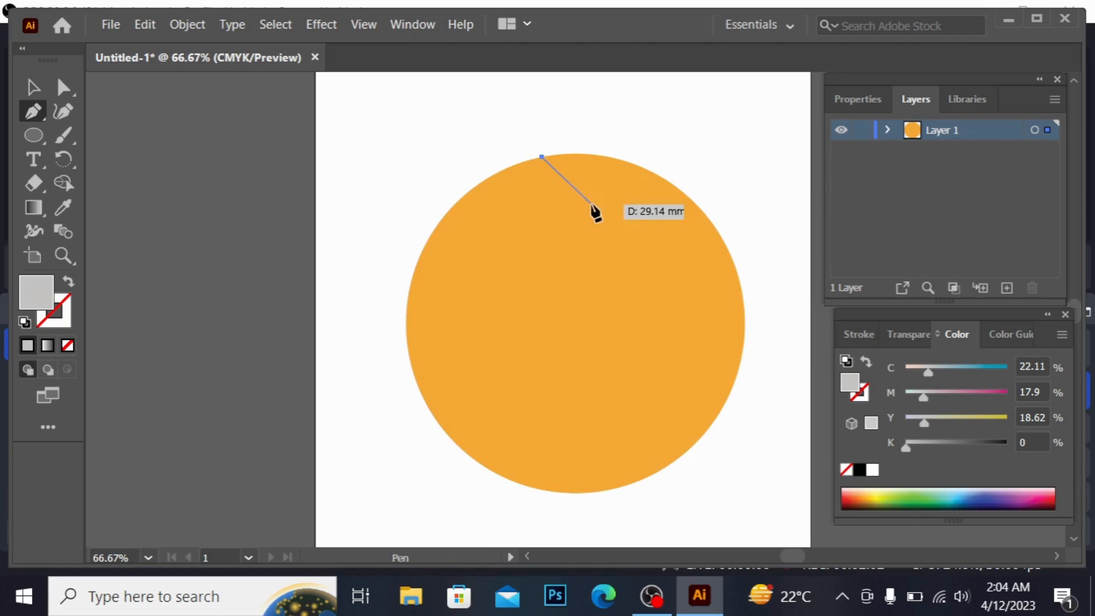
left_click(602, 233)
left_click_drag(665, 224, 687, 251)
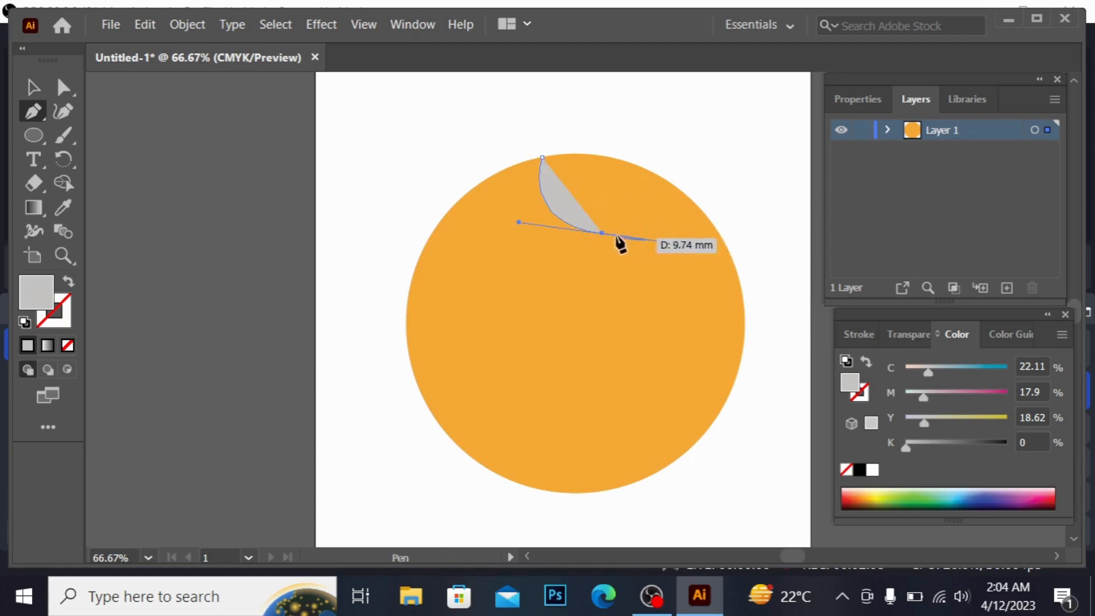
left_click(601, 233)
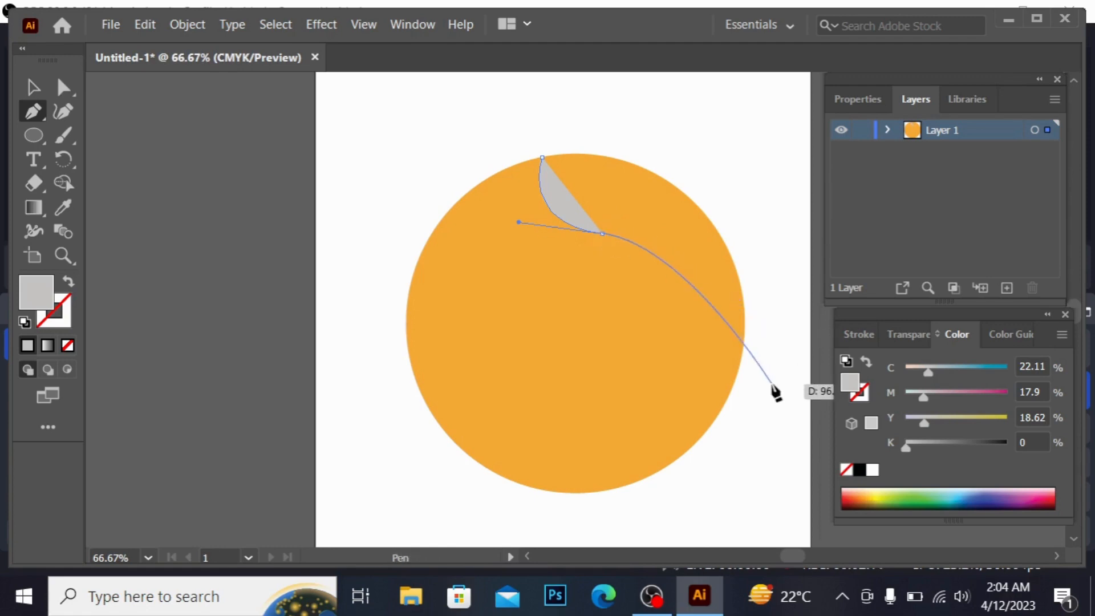
left_click_drag(742, 363, 733, 392)
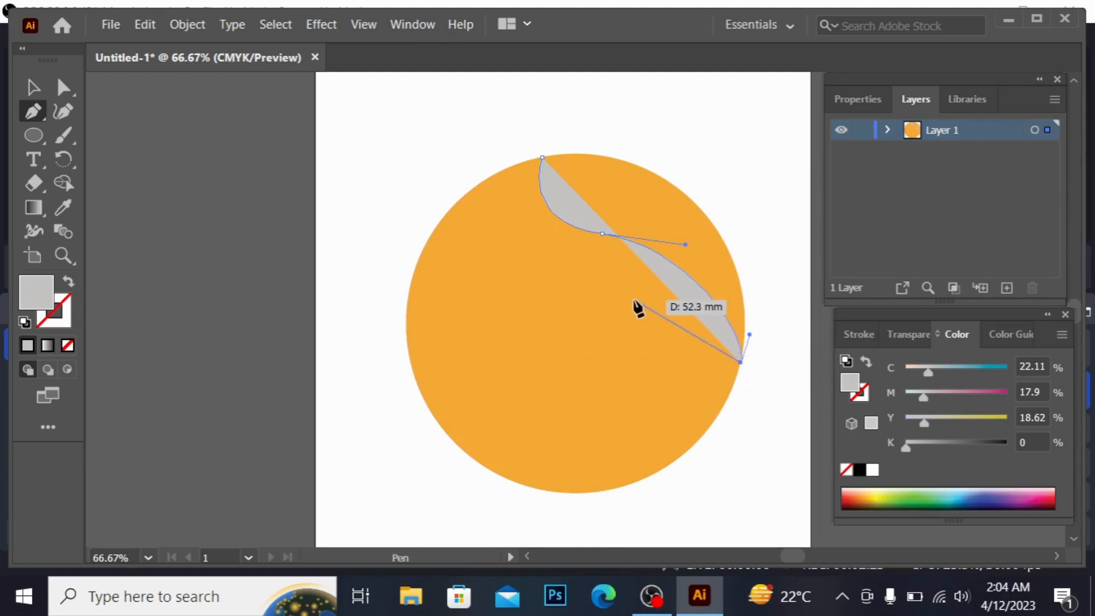
- Trace the grey band's lower curve back to the circle's upper left edge and close the path at its starting anchor
left_click_drag(651, 289, 594, 283)
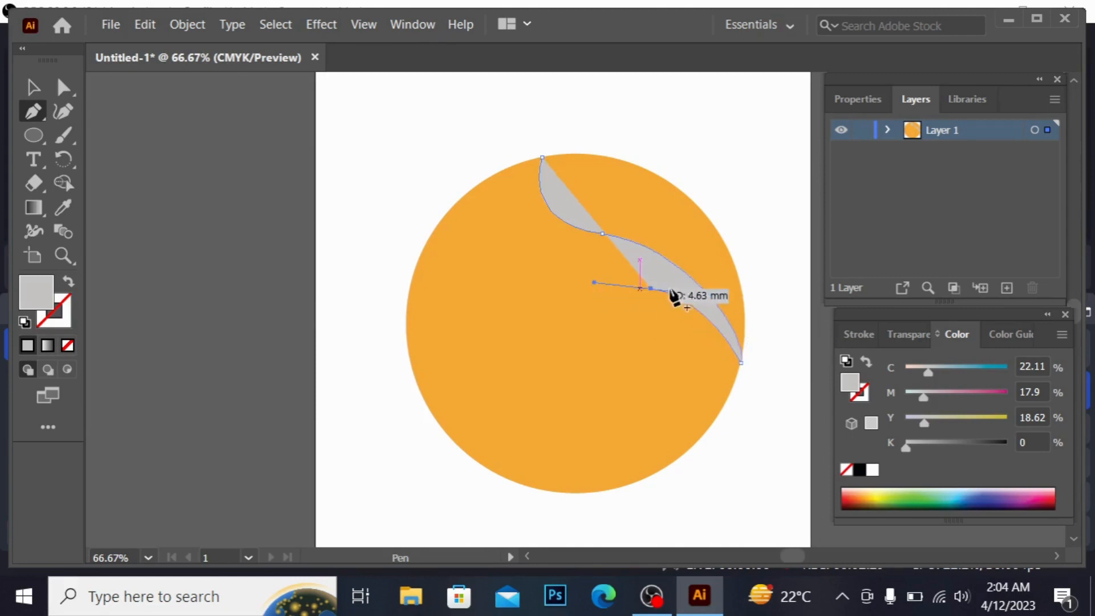
left_click(651, 290)
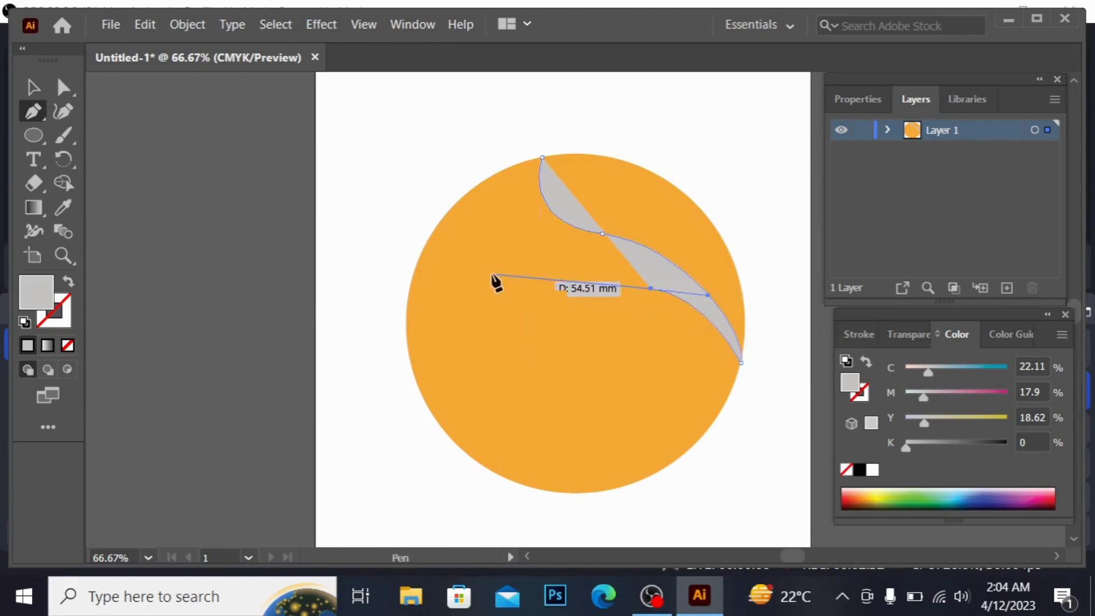
left_click(441, 222)
left_click_drag(443, 221, 418, 152)
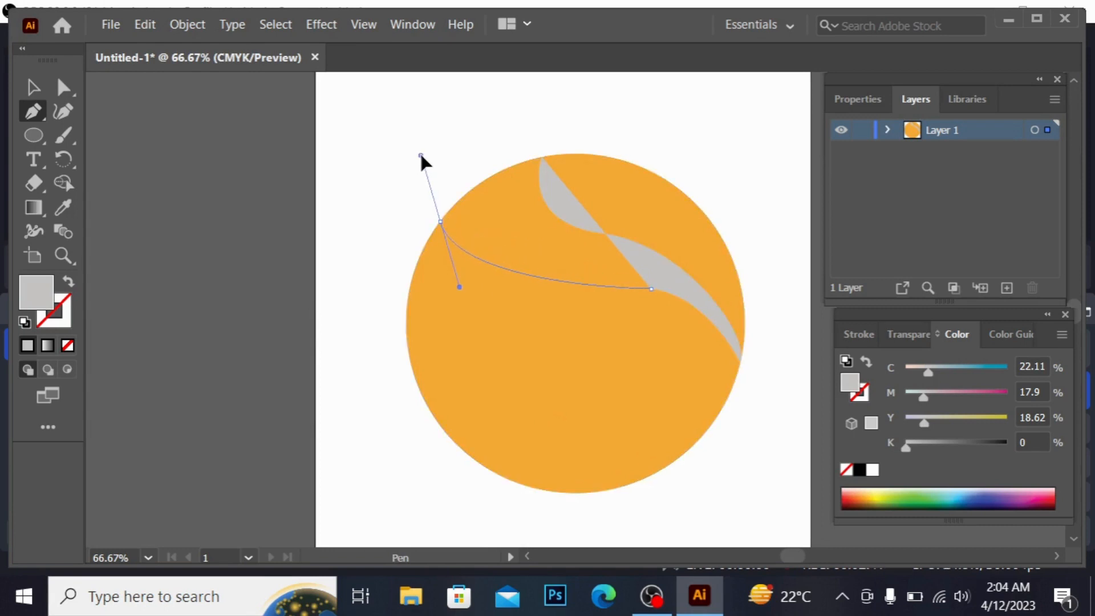
left_click_drag(421, 155, 421, 155)
left_click(541, 158)
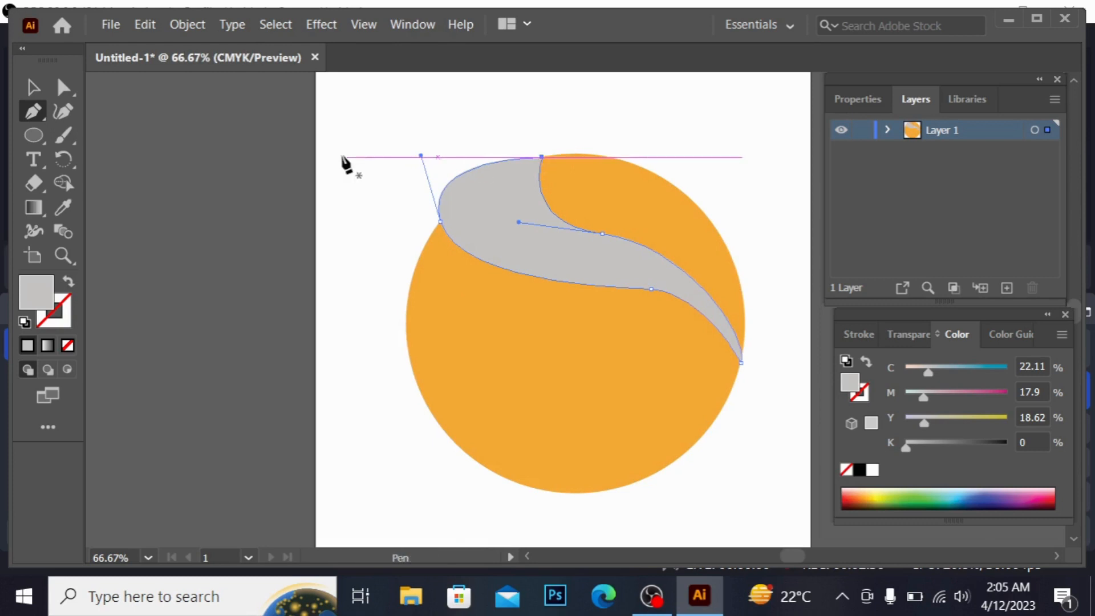
left_click(409, 289)
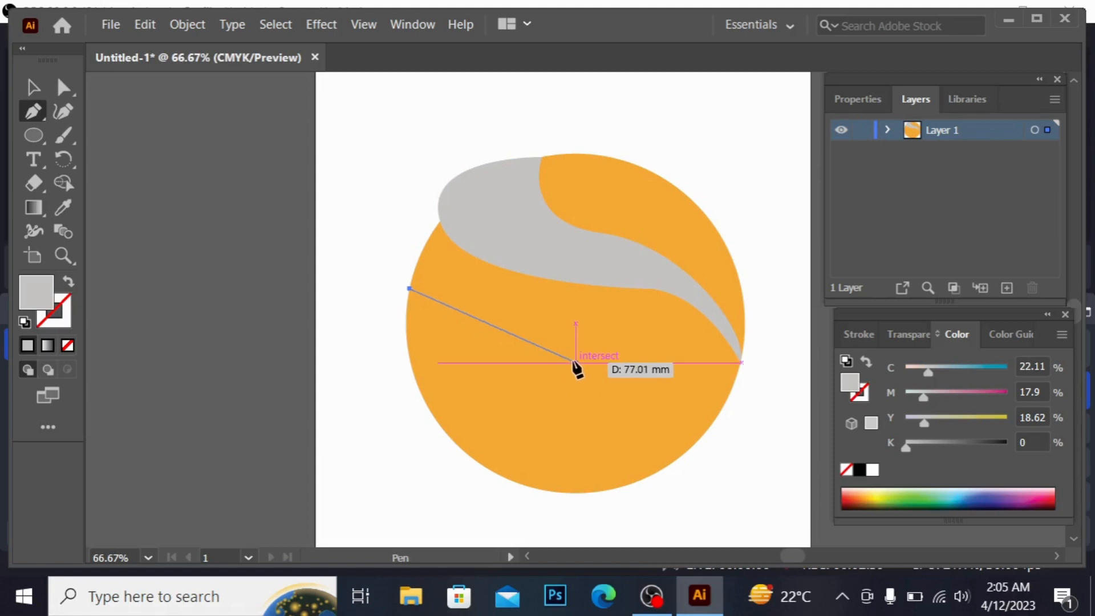
left_click_drag(576, 364, 660, 349)
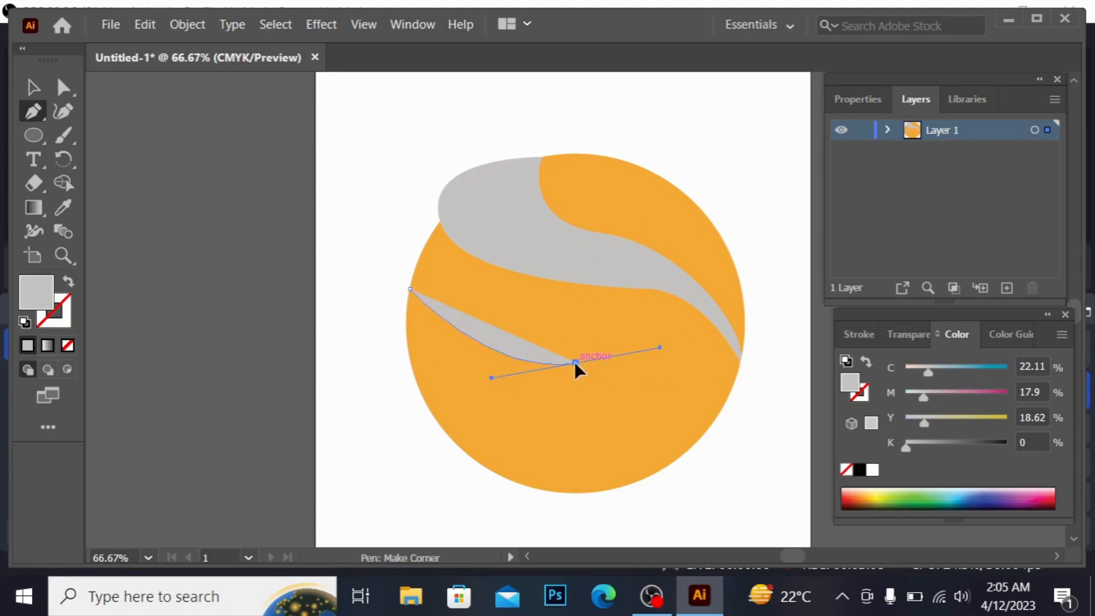
left_click(576, 363)
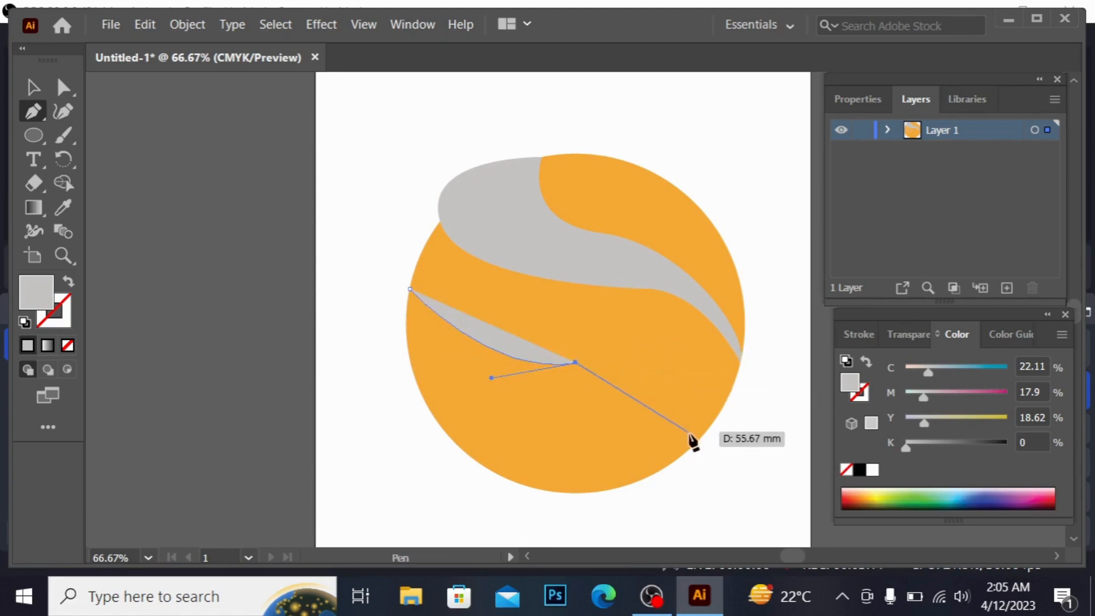
left_click_drag(698, 451, 706, 559)
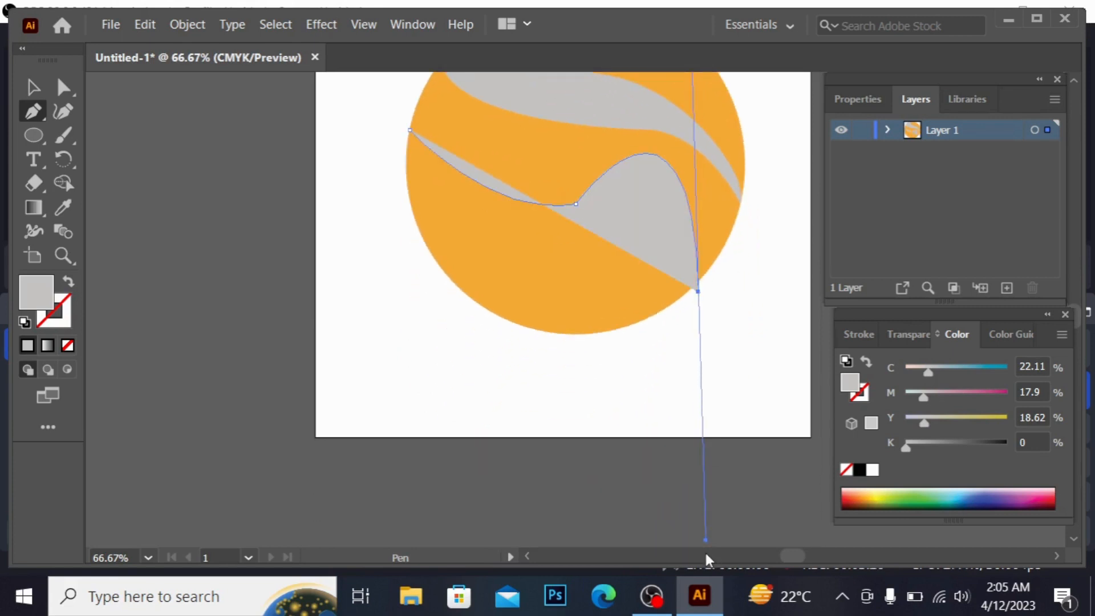
key("ctrl+z")
key("ctrl+z")
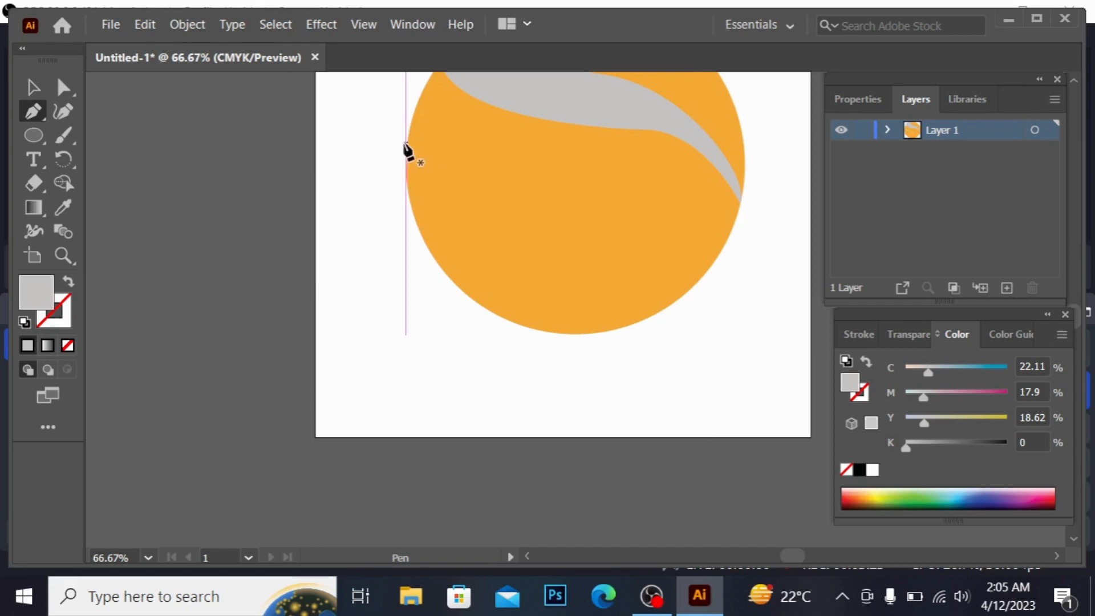
- Trace a second band's upper curve from the circle's left edge across to its lower right edge and down past its bottom
left_click(406, 144)
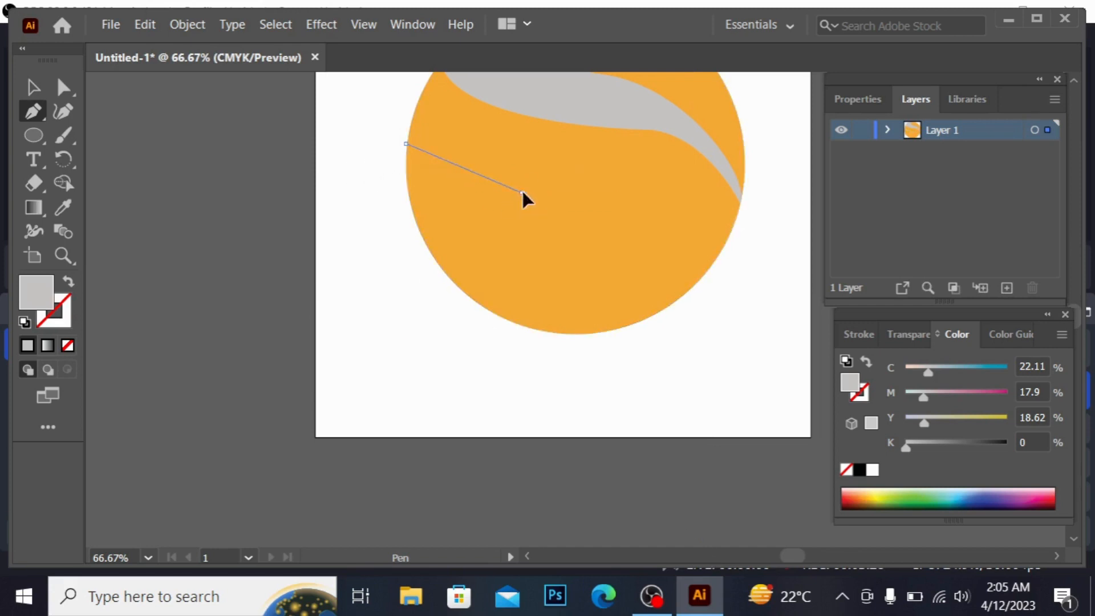
left_click_drag(575, 177, 611, 195)
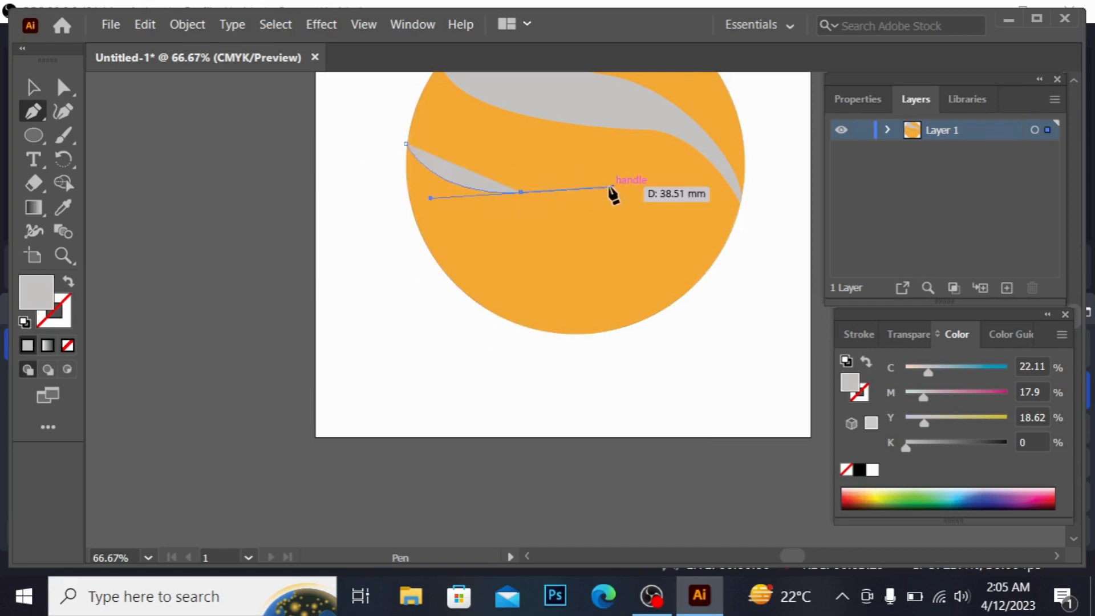
left_click(521, 193)
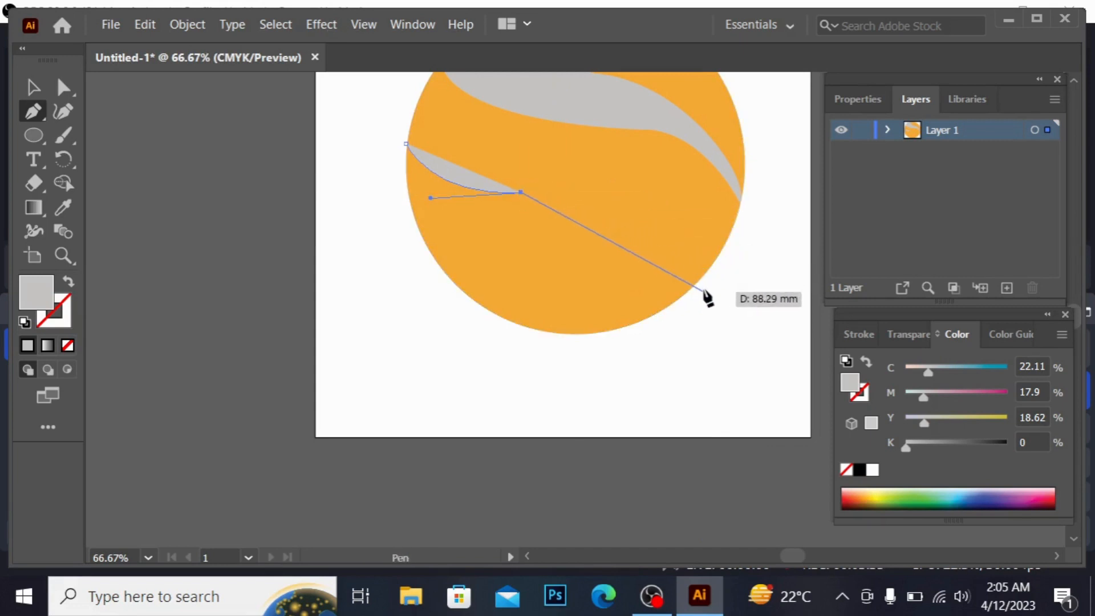
left_click_drag(714, 272, 726, 376)
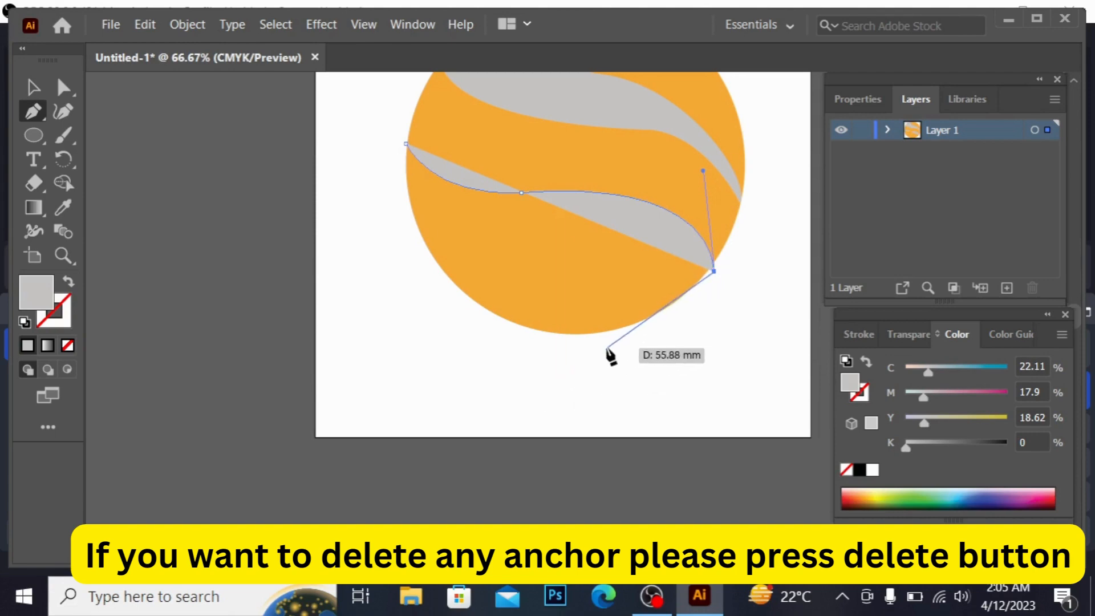
mouse_move(608, 349)
left_mouse_down()
mouse_move(547, 340)
mouse_move(534, 352)
left_mouse_up()
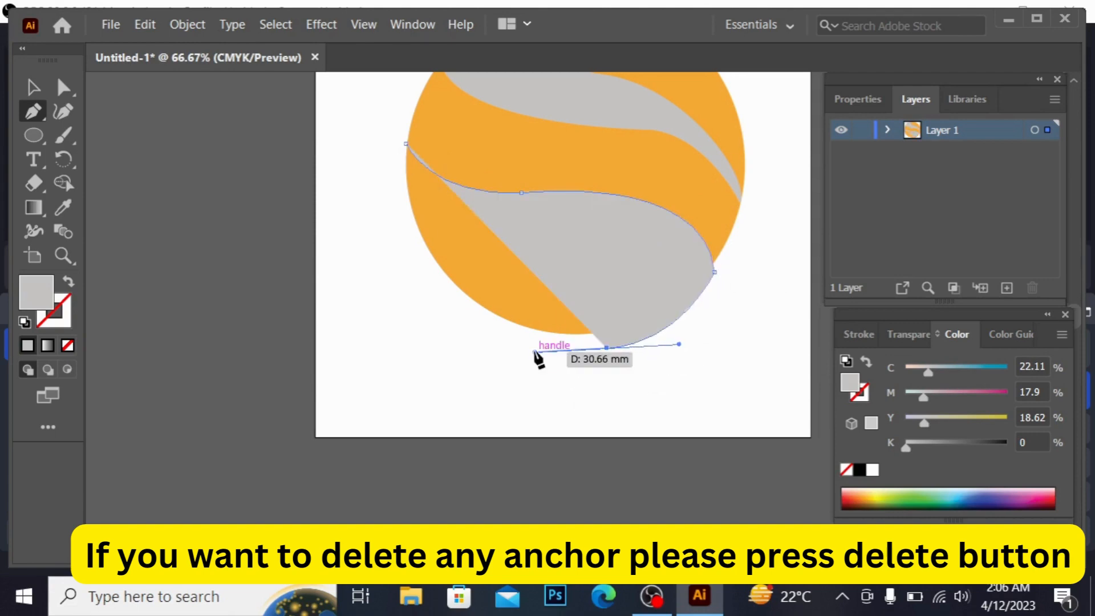
left_click(607, 348)
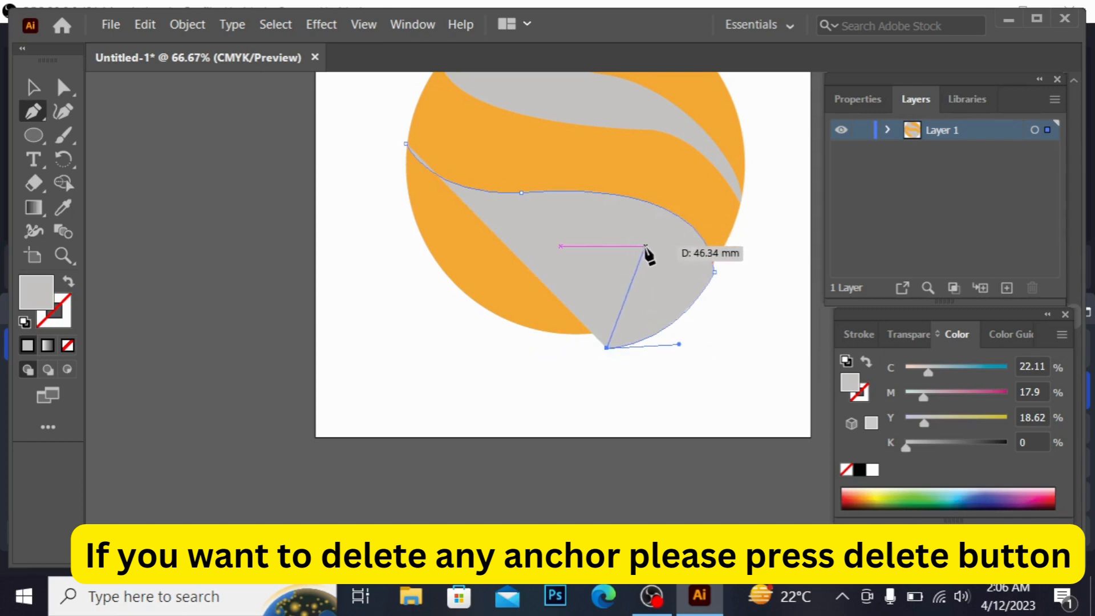
- Trace the second band's lower curve back past the circle's left edge with the Pen tool and close the path at its starting anchor
left_click(648, 257)
mouse_move(602, 239)
left_mouse_down()
mouse_move(588, 243)
mouse_move(605, 231)
left_mouse_up()
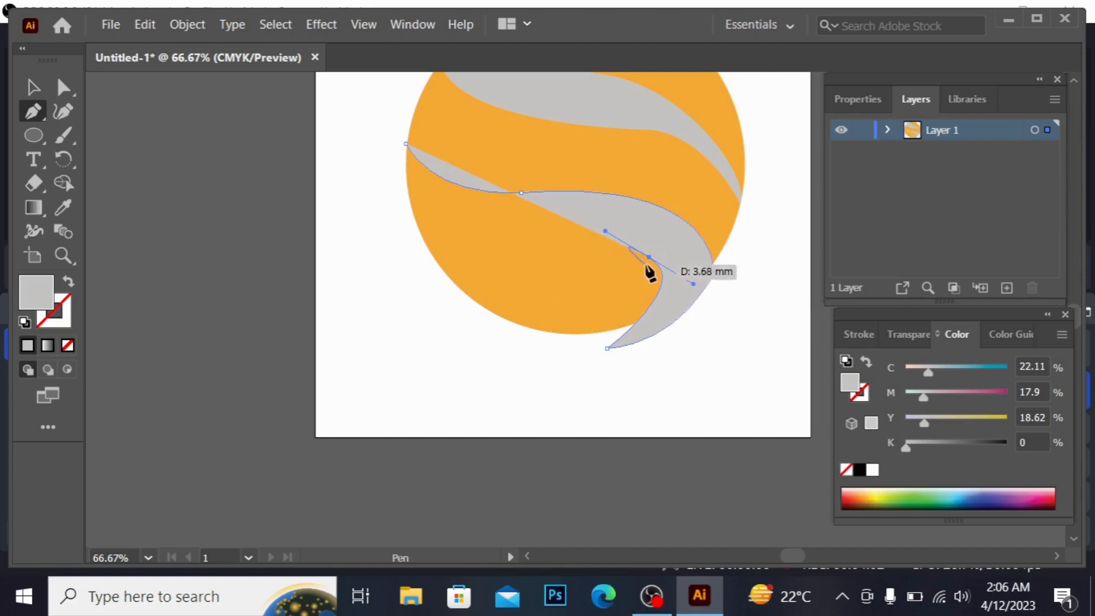
left_click(649, 257)
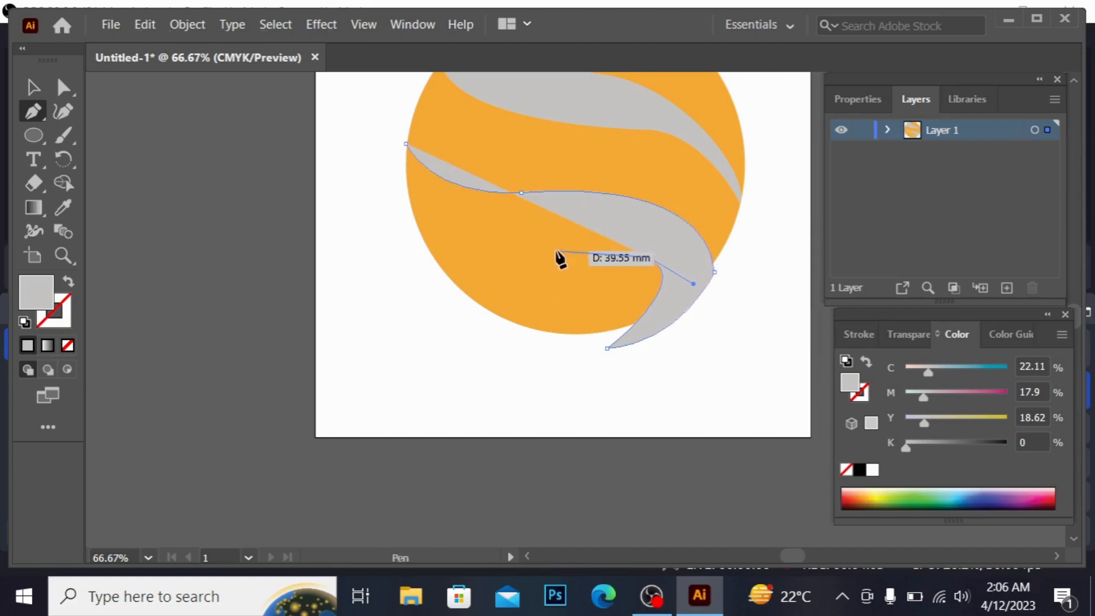
left_click_drag(528, 241, 457, 269)
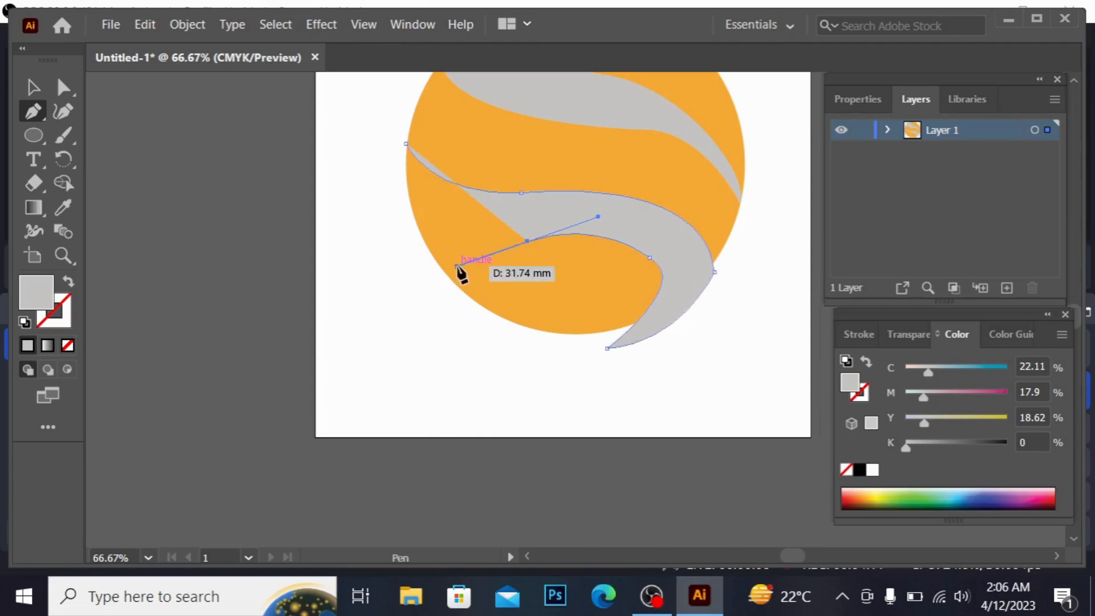
left_click(528, 242)
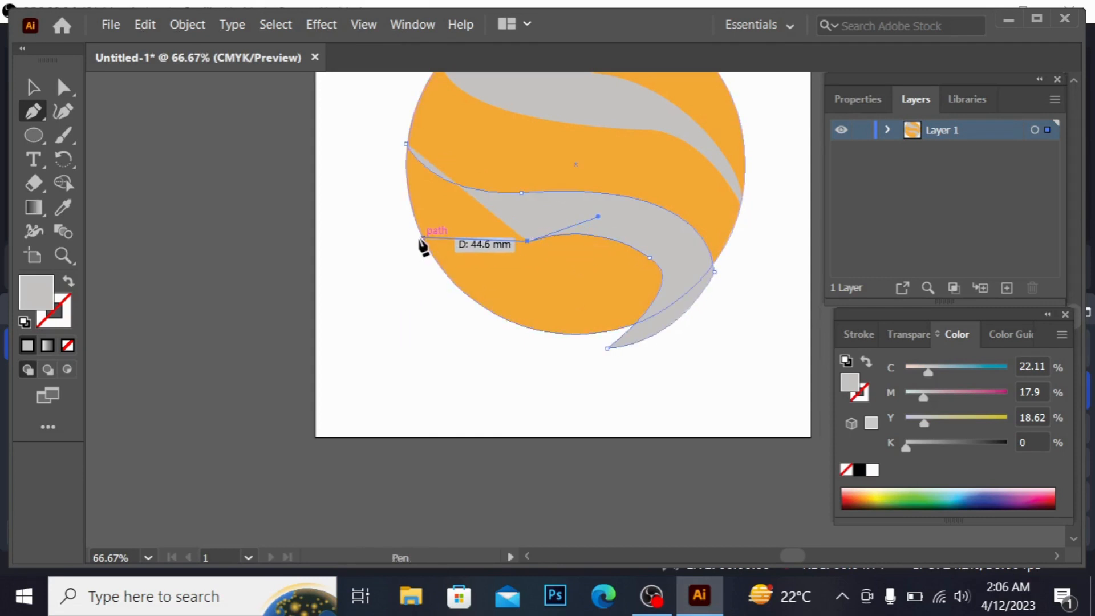
left_click_drag(422, 235, 385, 202)
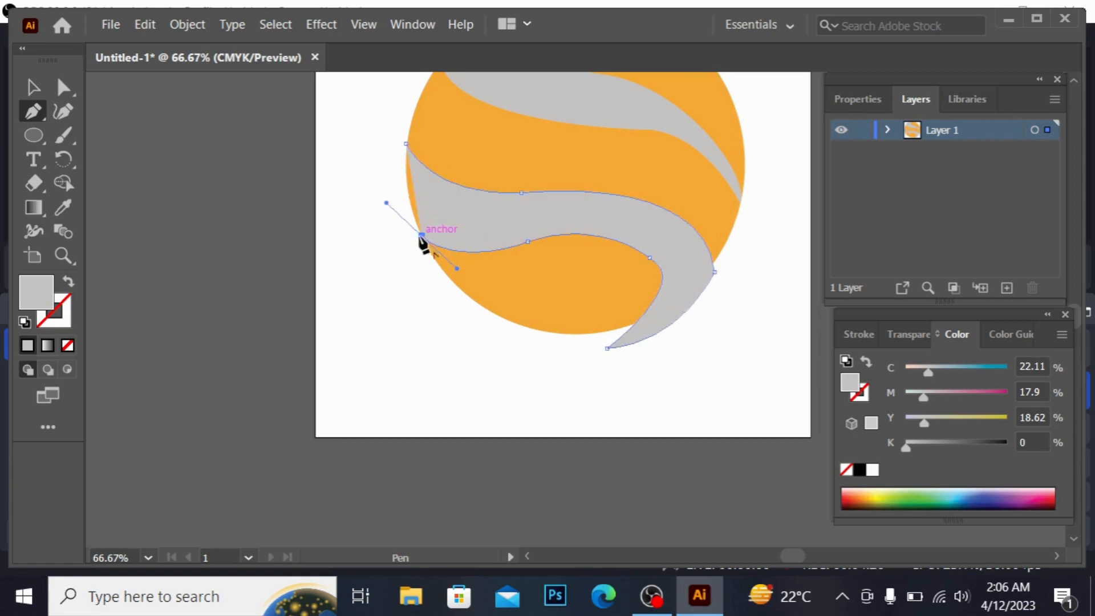
left_click(421, 236)
left_click(366, 209)
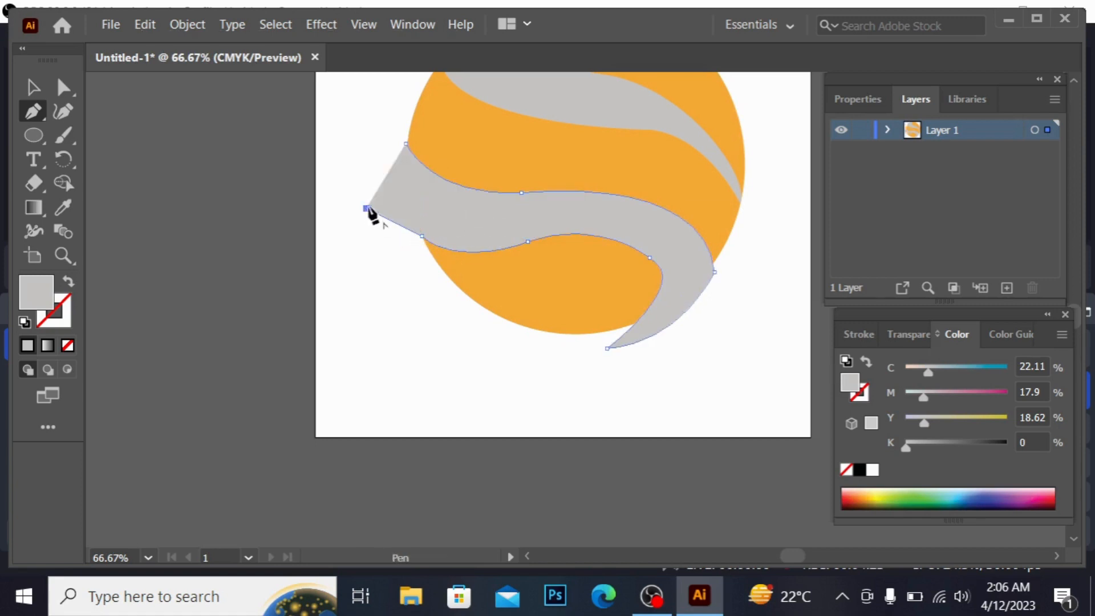
left_click(406, 143)
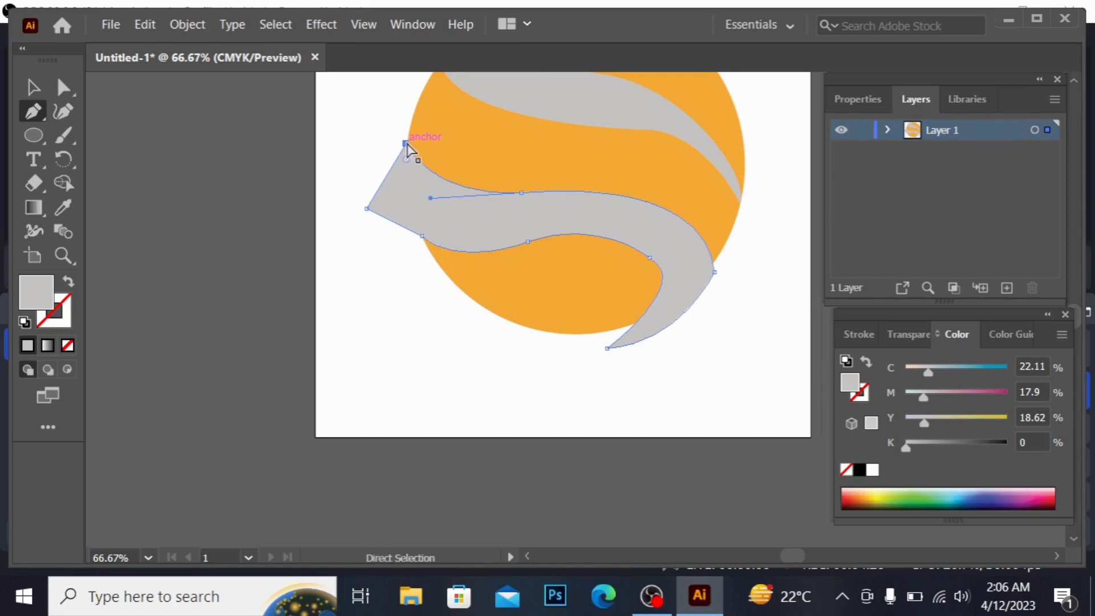
- Select the circle and both grey bands, and cut the bands out of the circle with the Pathfinder's Minus Front
key("ctrl+minus")
left_click(32, 91)
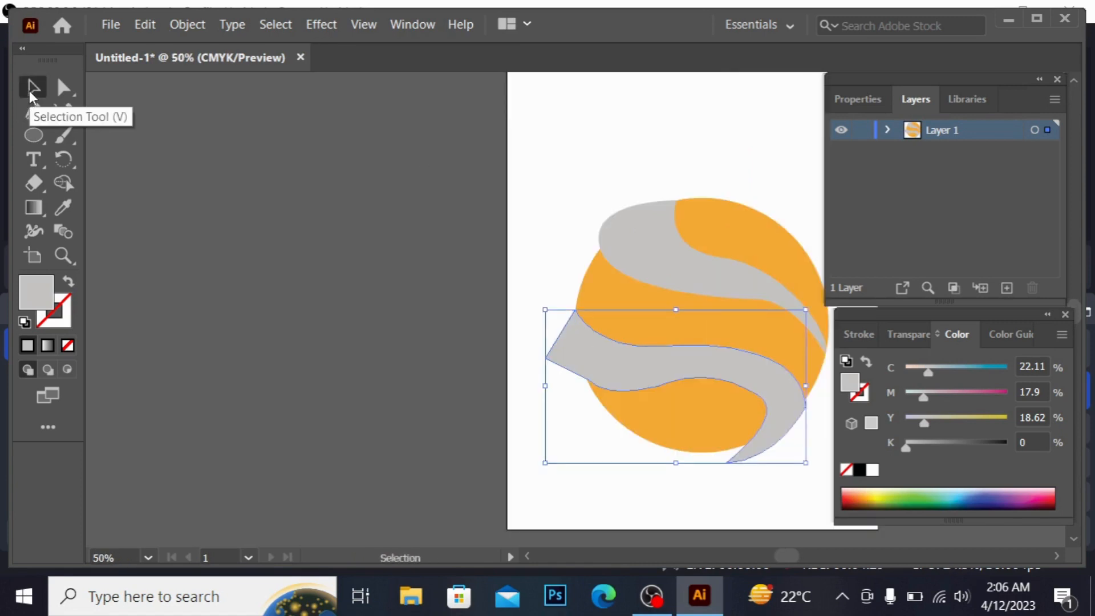
key("ctrl+plus")
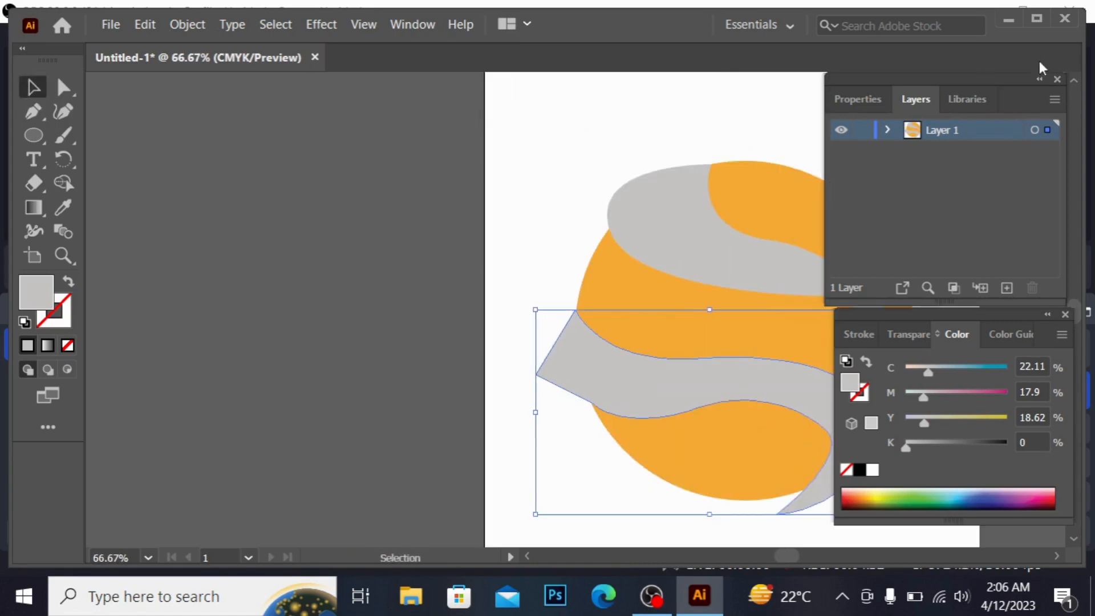
left_click_drag(779, 556, 785, 556)
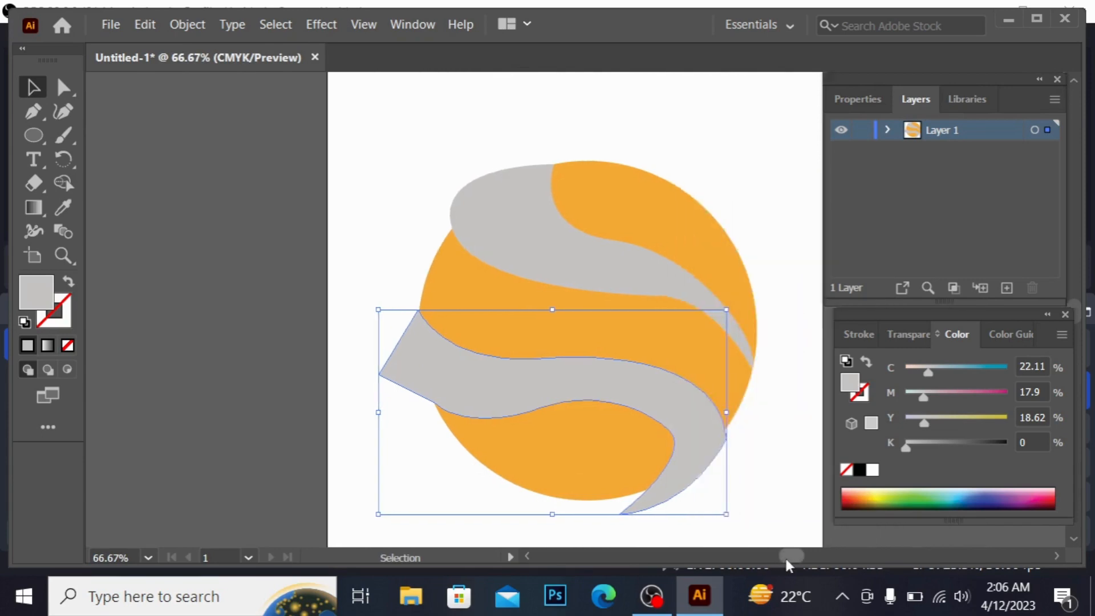
left_click_drag(391, 168, 751, 514)
left_click(412, 25)
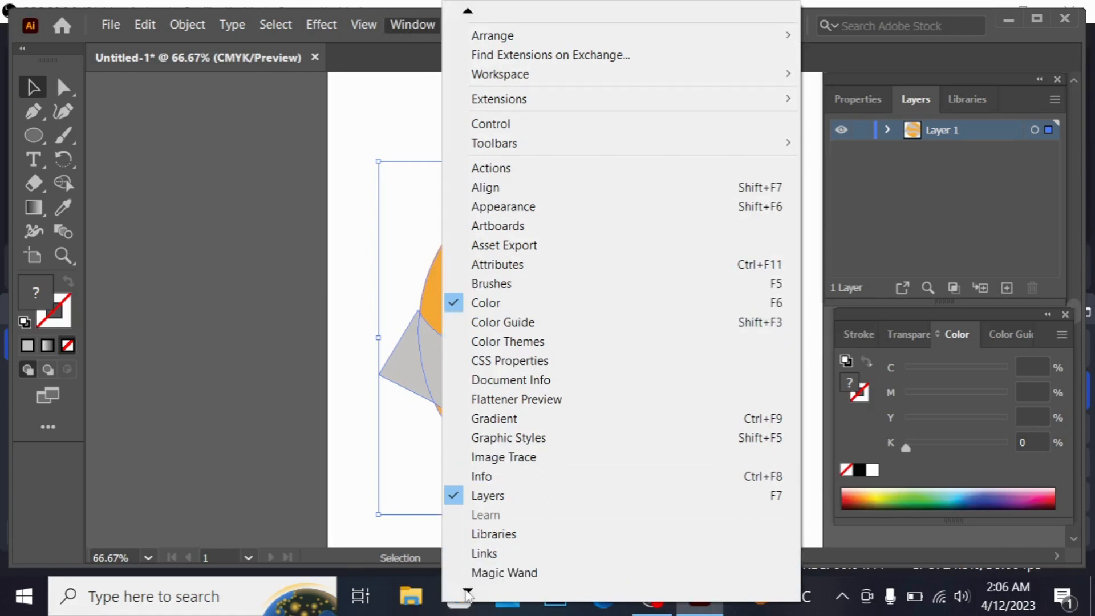
mouse_move(466, 591)
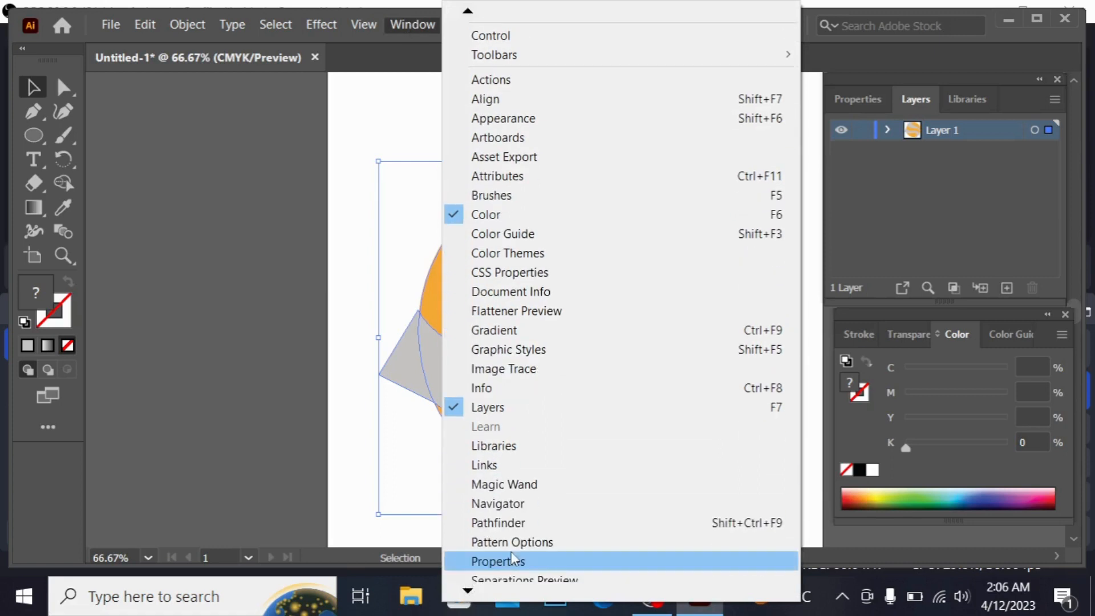
left_click(543, 524)
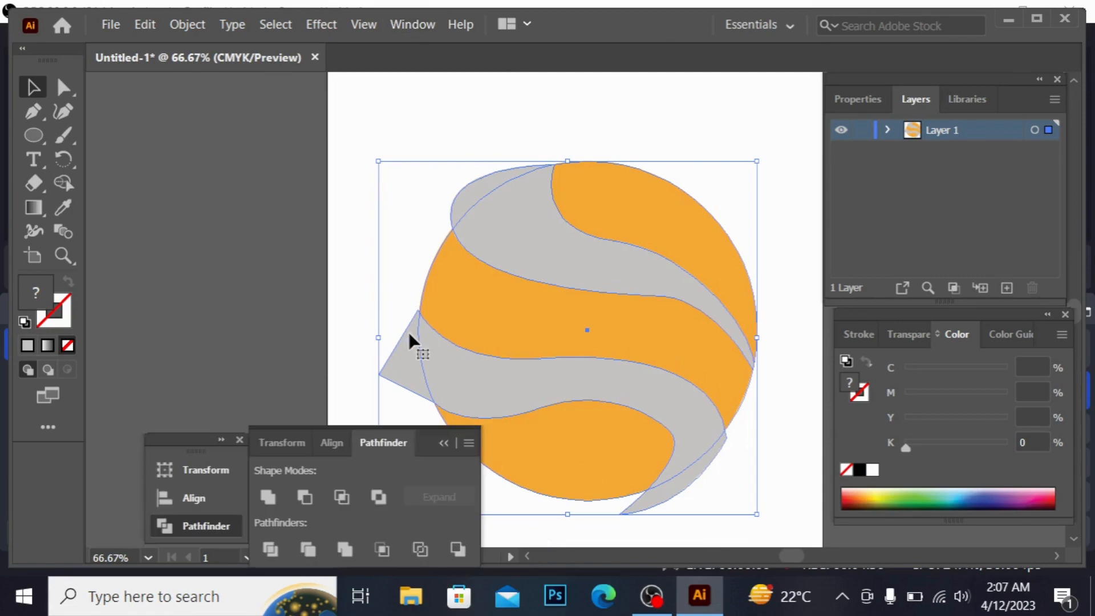
left_click(299, 501)
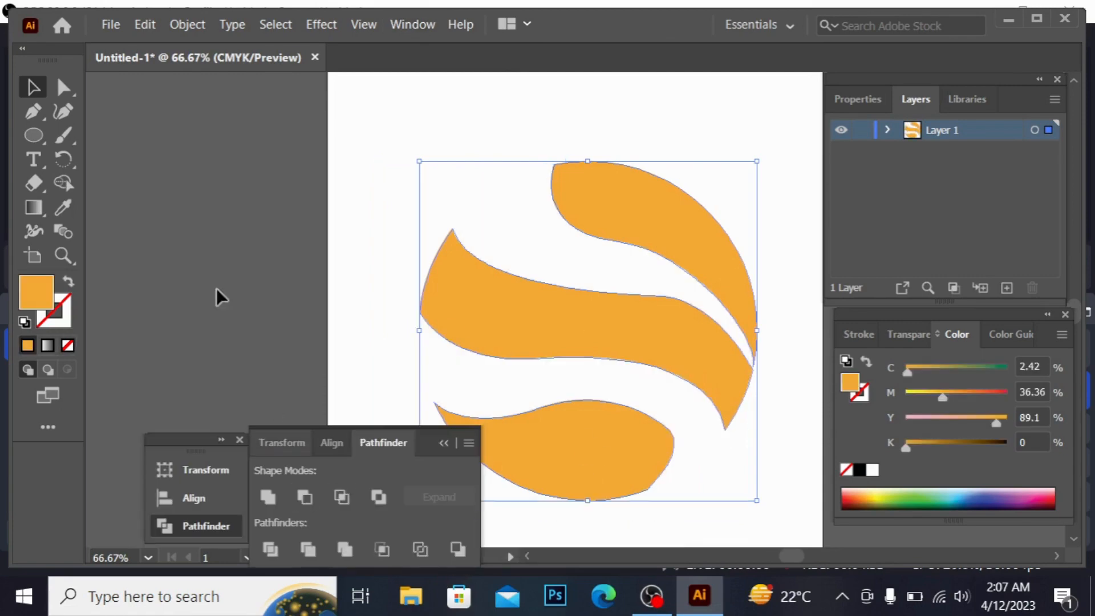
left_click(160, 163)
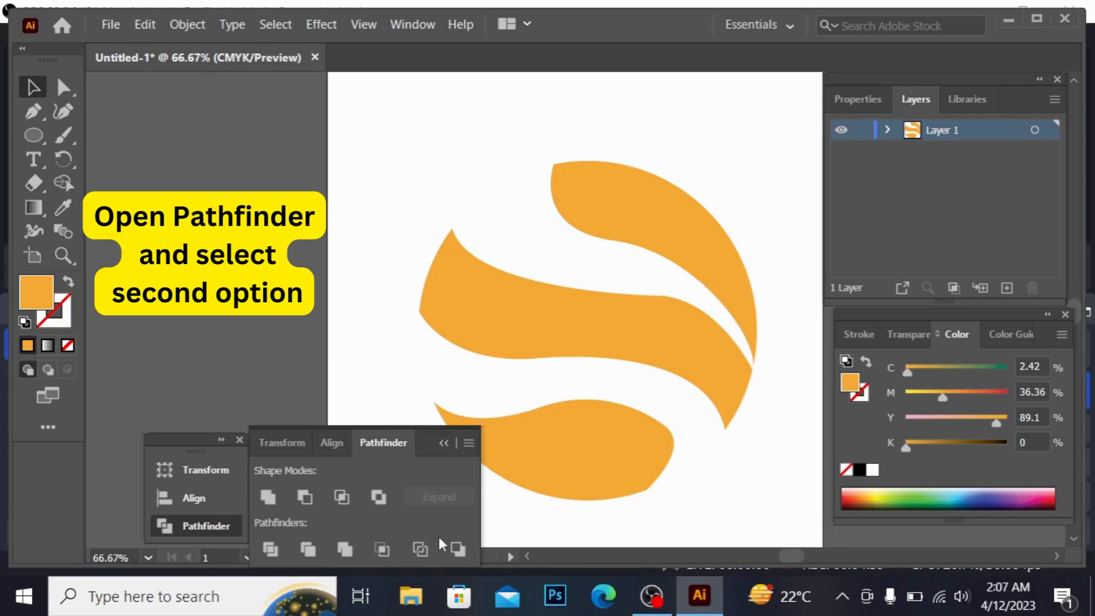
left_click(444, 444)
left_click(240, 440)
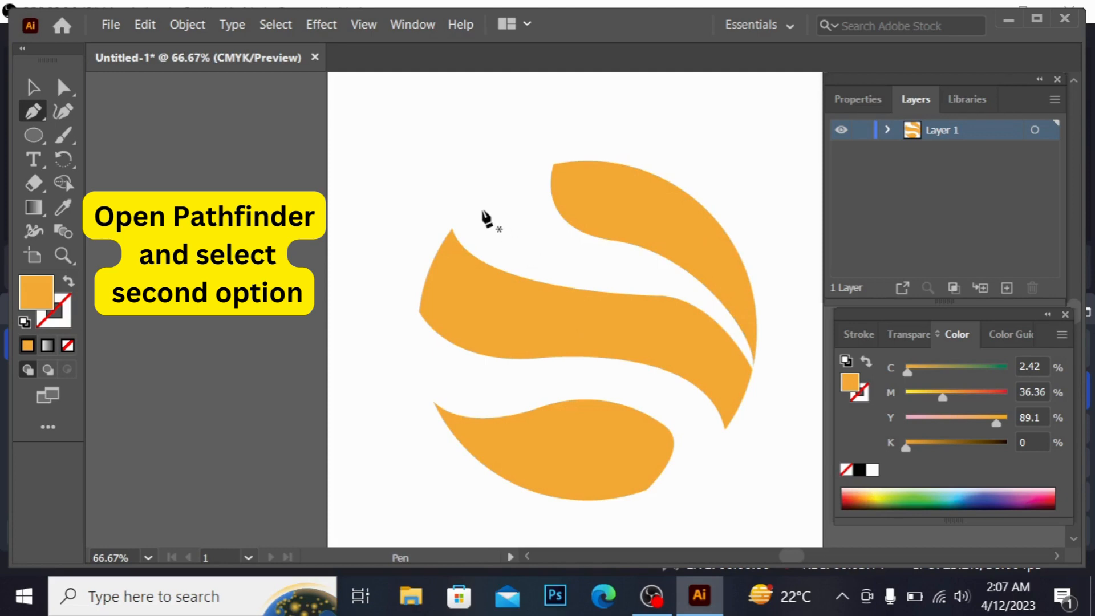
left_click(33, 88)
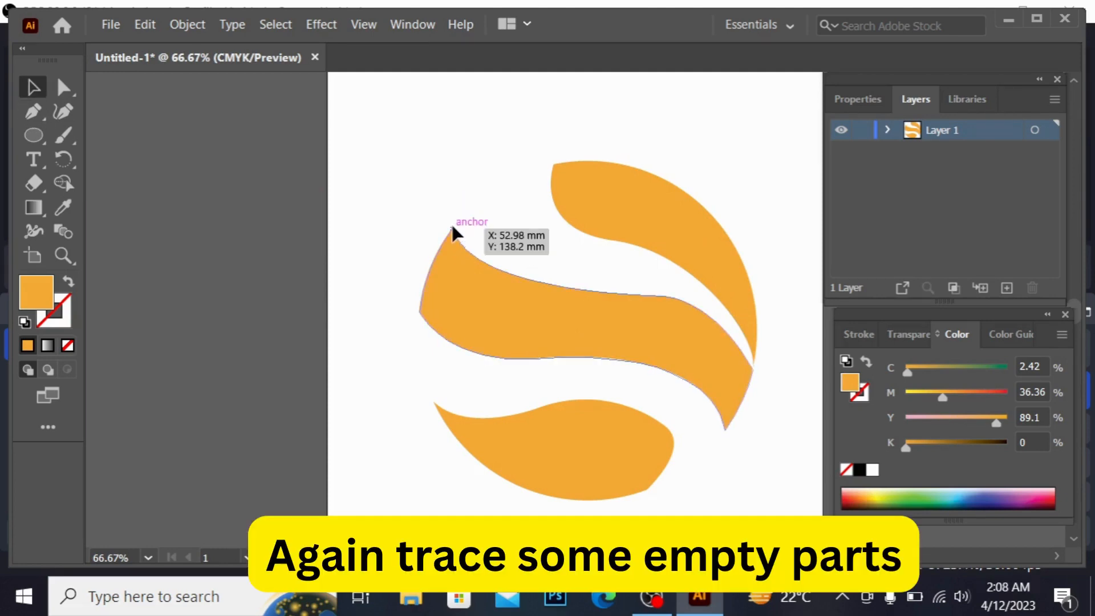
left_click(450, 224)
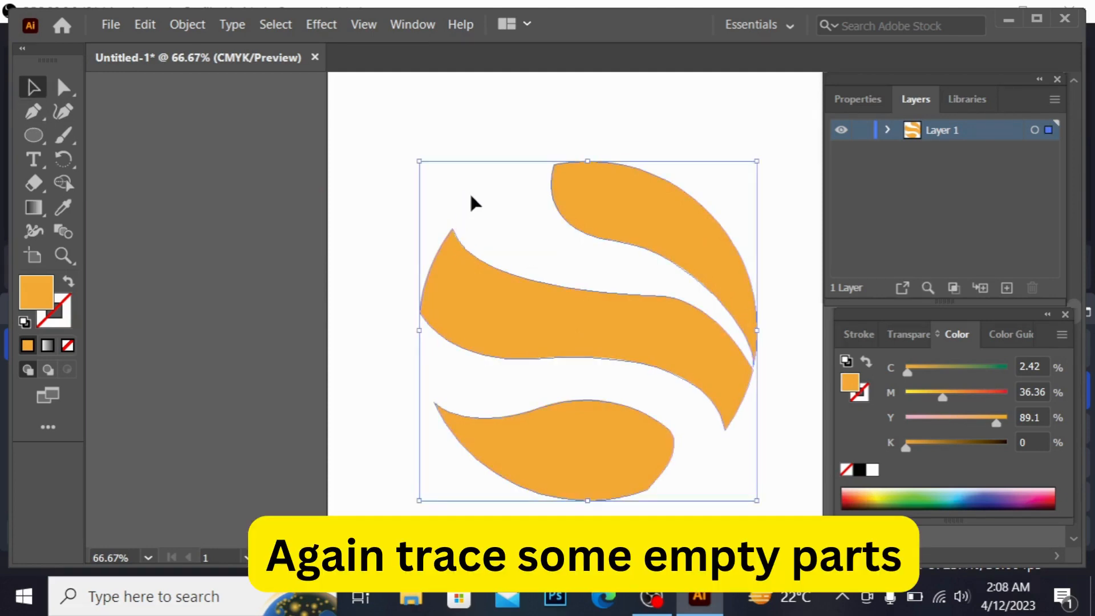
left_click(193, 152)
- Trace and close an orange Pen patch that extends the middle piece's upper left tip into the gap above it
left_click(34, 112)
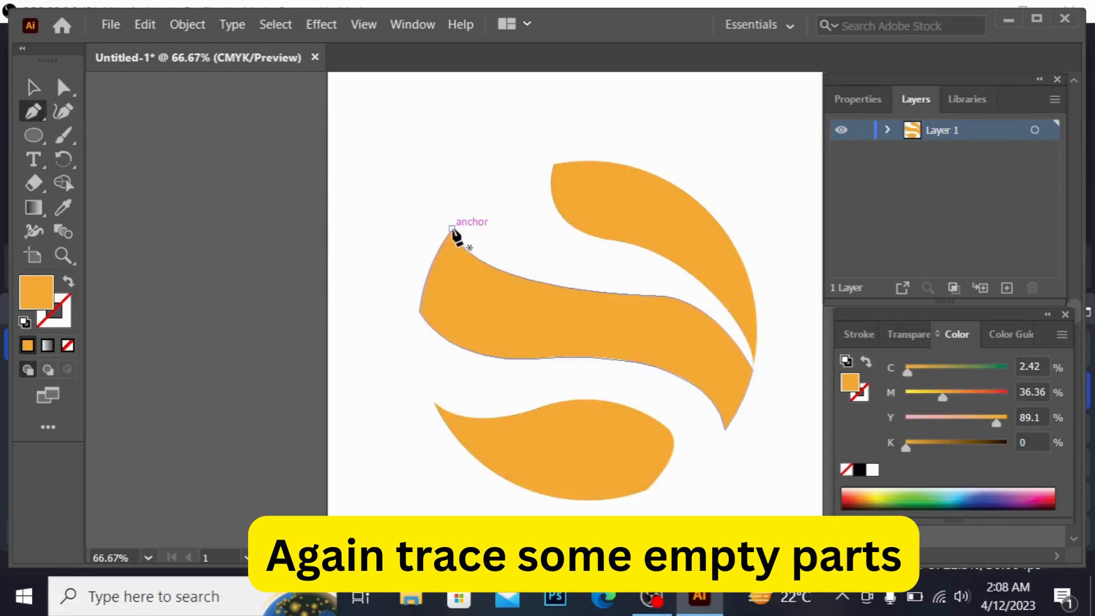
left_click(459, 228)
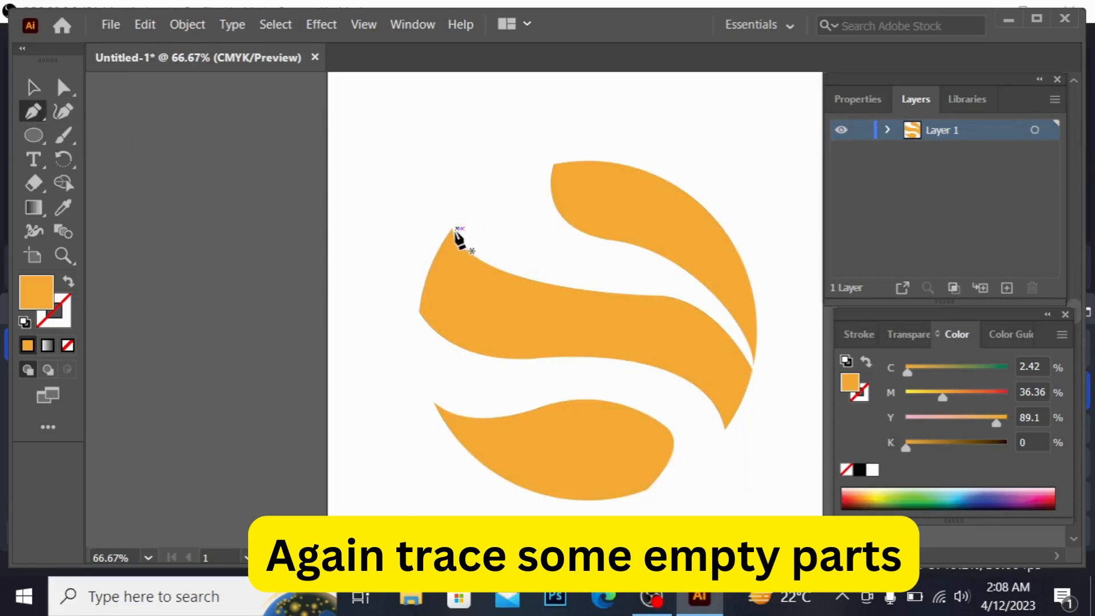
left_click(481, 196)
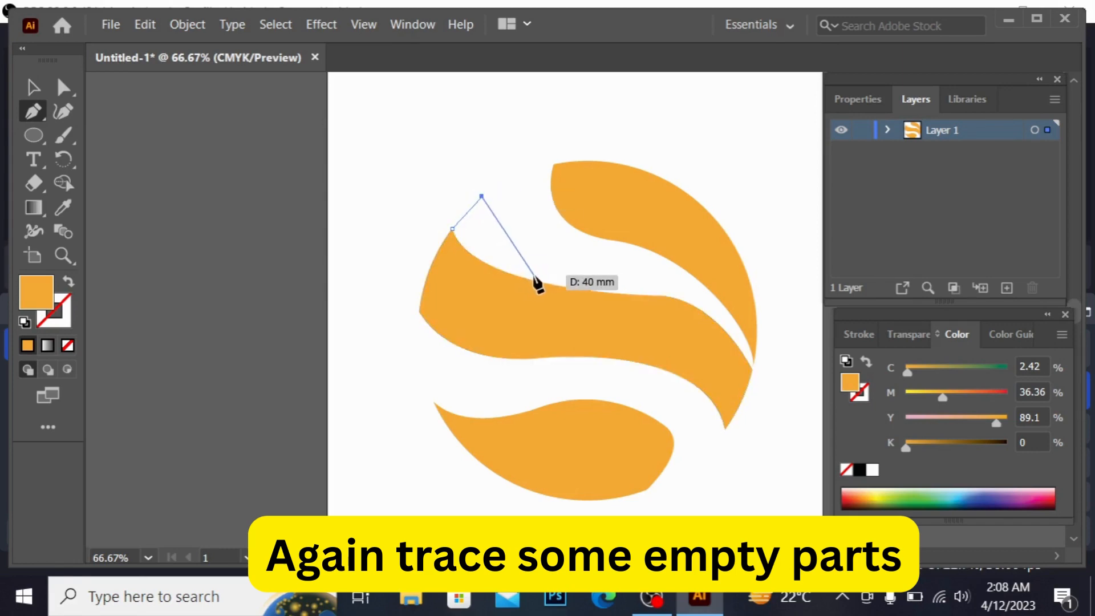
left_click_drag(534, 281, 578, 285)
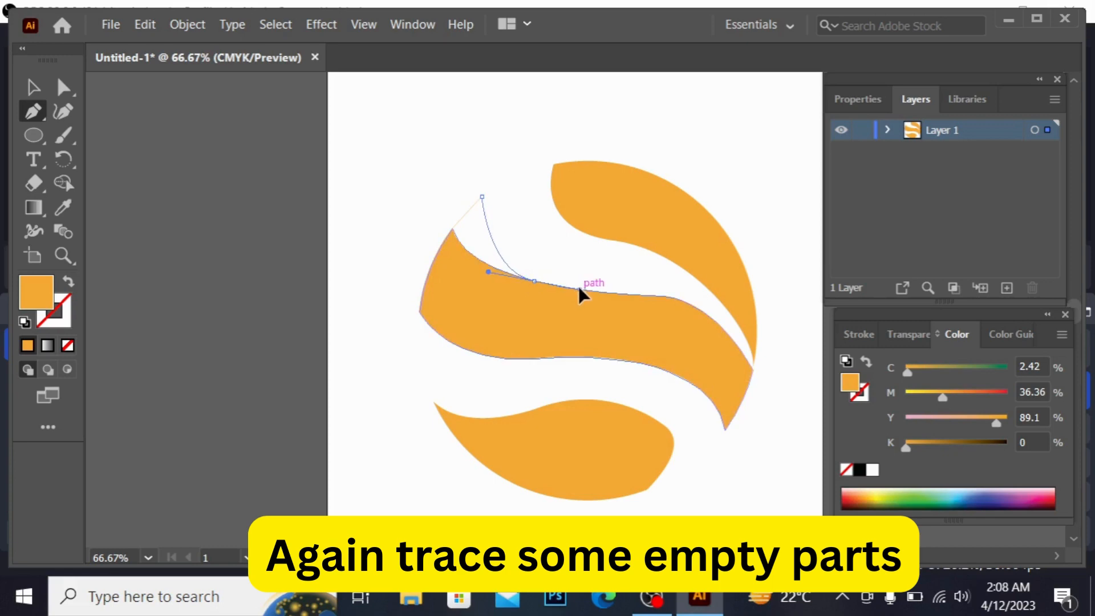
left_click(534, 280)
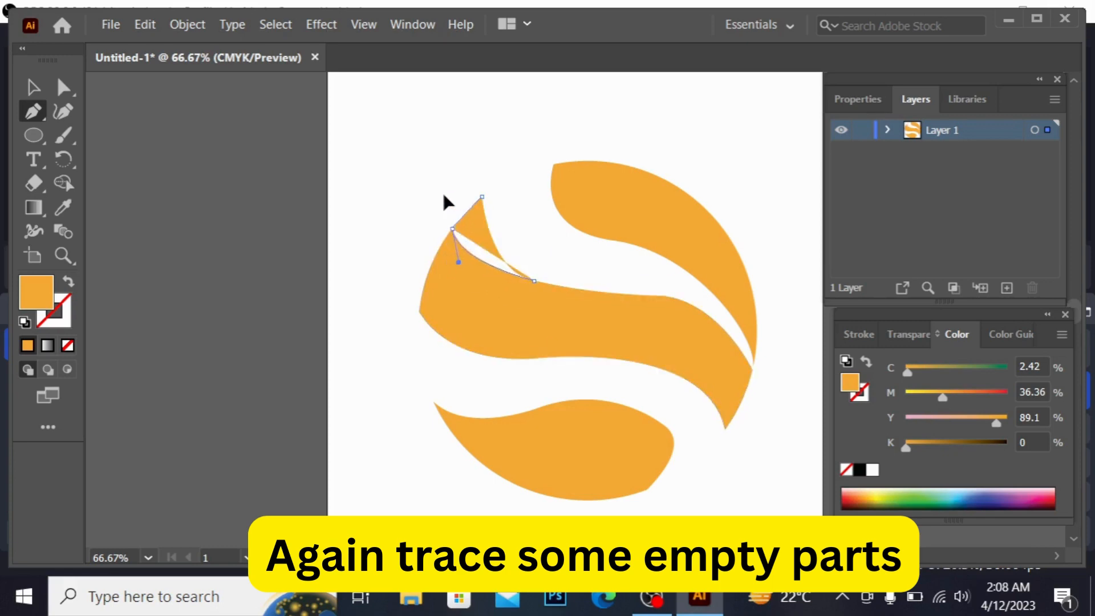
left_click_drag(443, 190, 434, 183)
left_click(187, 165)
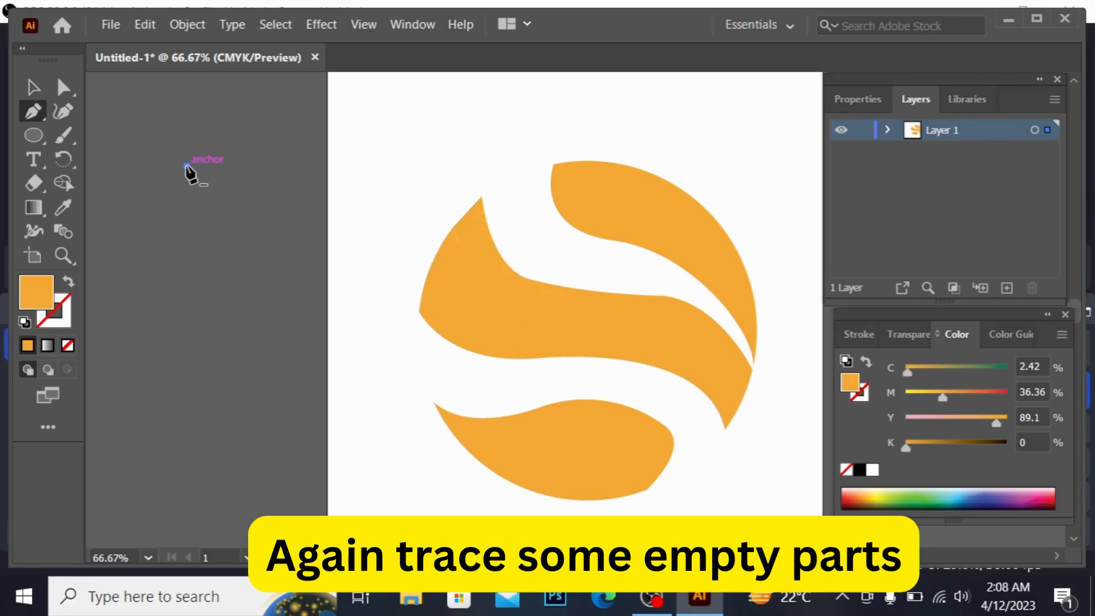
mouse_move(187, 165)
left_mouse_down()
mouse_move(212, 97)
mouse_move(184, 171)
mouse_move(196, 166)
left_mouse_up()
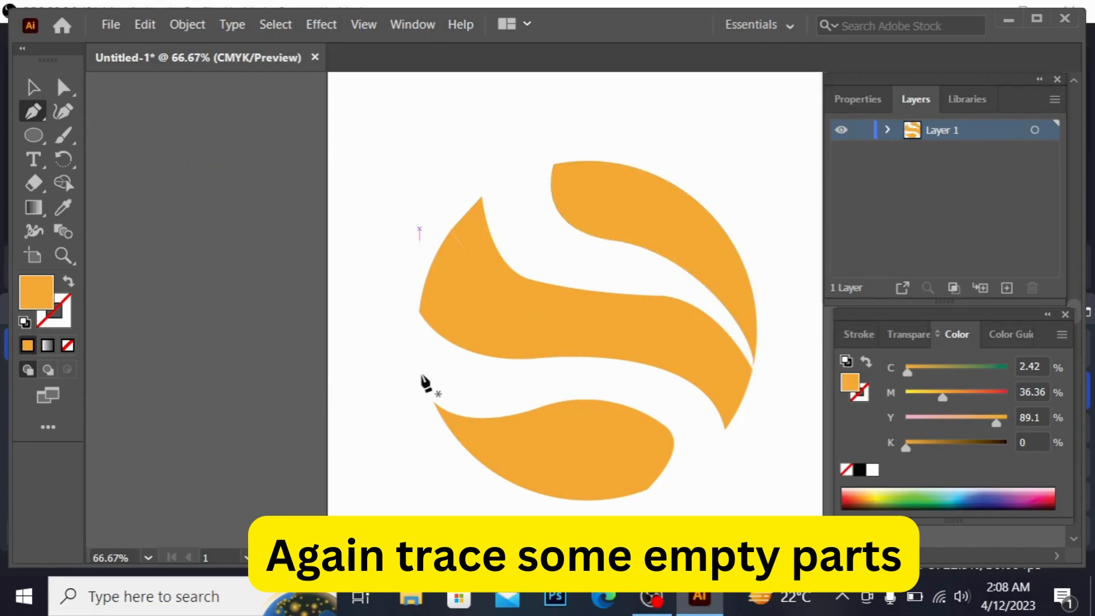
- Trace and close an orange Pen patch that extends the bottom piece's left tip upward to a point, and deselect it
left_click(419, 356)
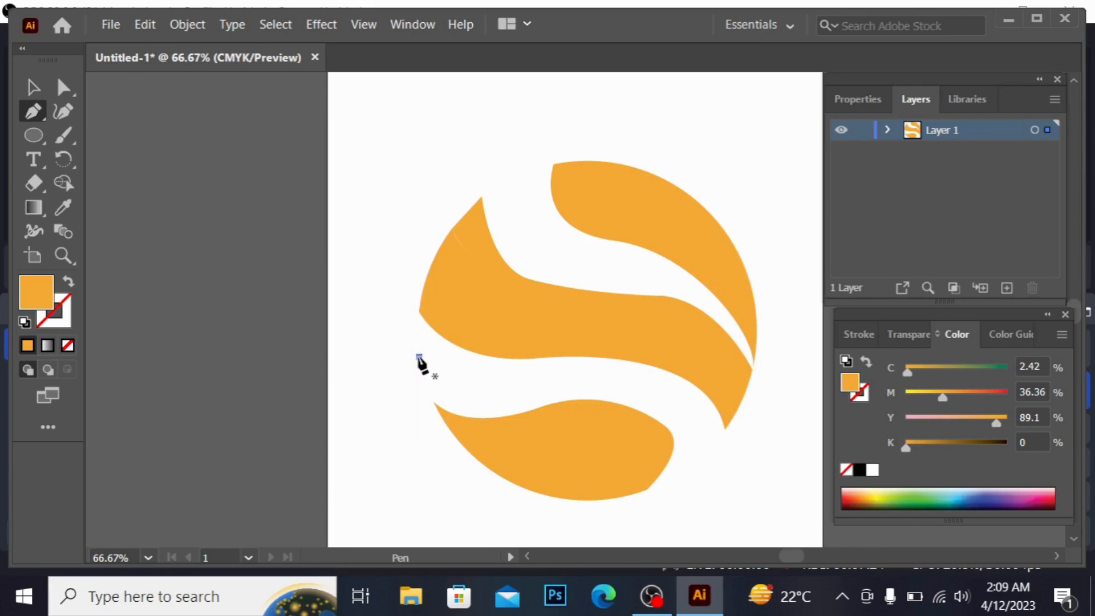
left_click_drag(516, 415, 568, 401)
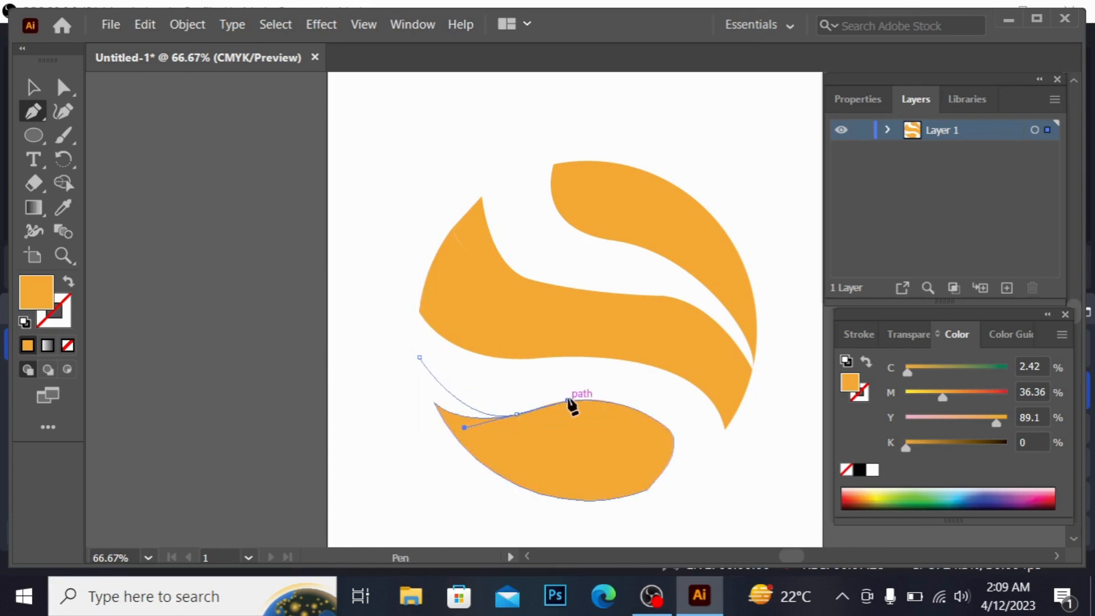
left_click(517, 415)
left_click_drag(433, 402, 410, 365)
left_click_drag(401, 372, 421, 358)
key("v")
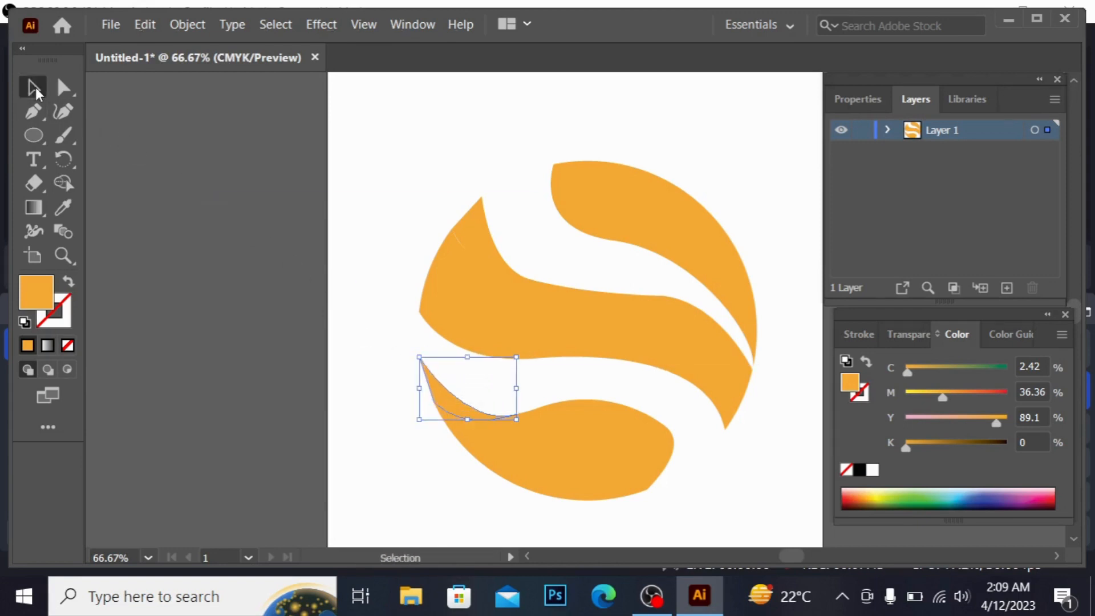
left_click(179, 197)
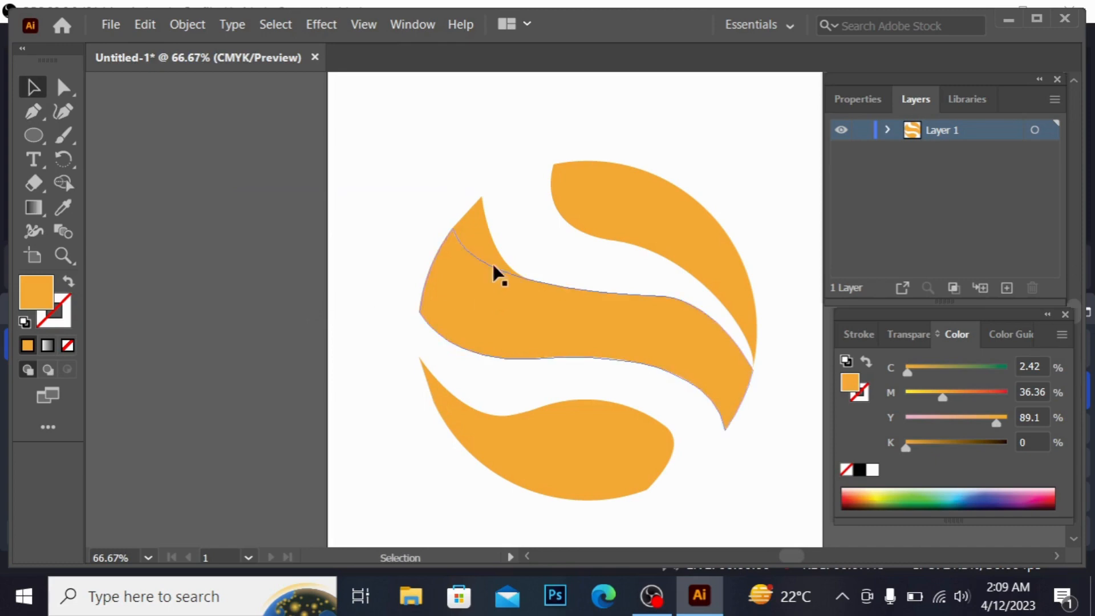
- Apply the yellow-to-red gradient from the Swatches to the upper right orange piece
left_click(408, 25)
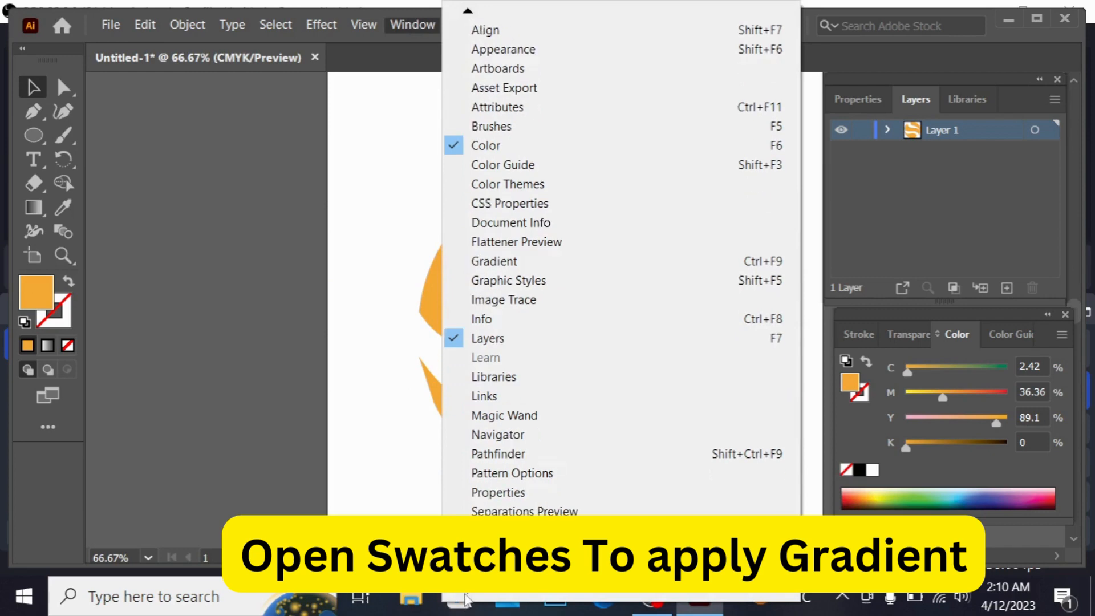
left_click(516, 539)
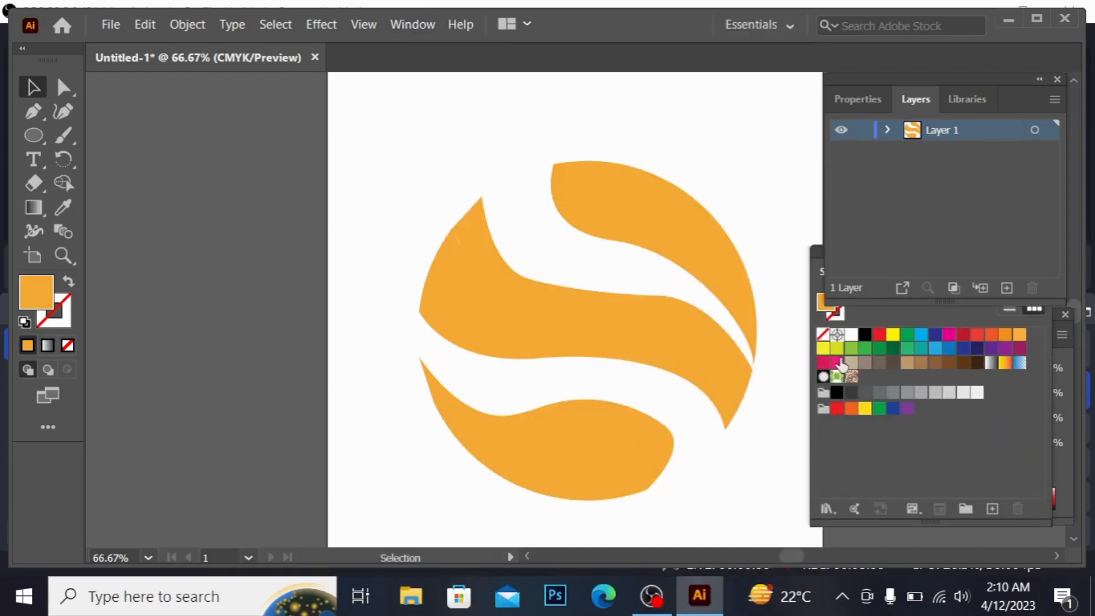
left_click(1010, 363)
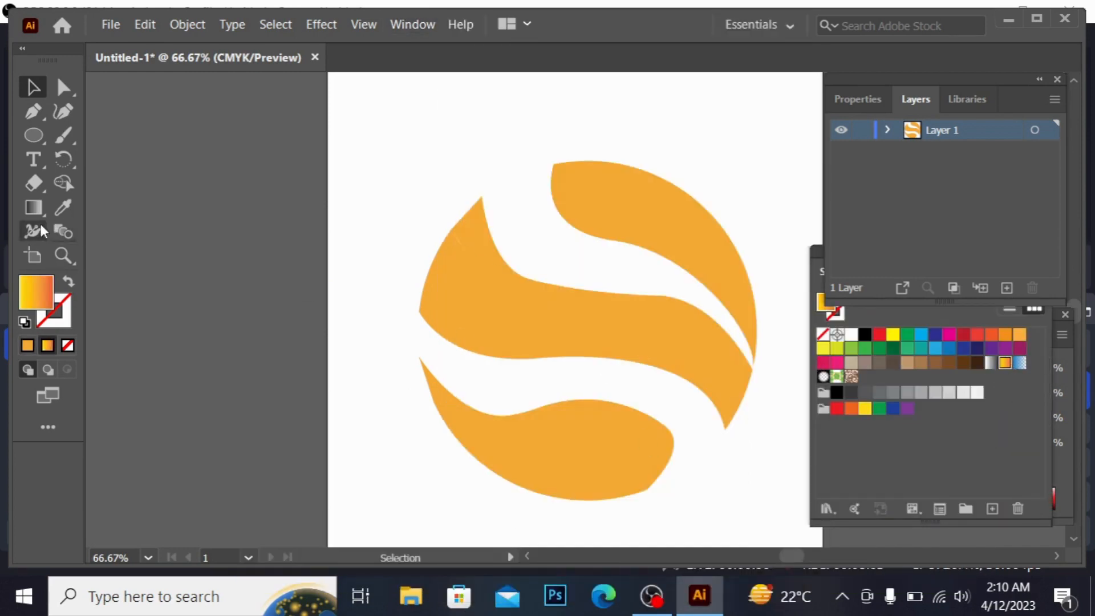
left_click(34, 207)
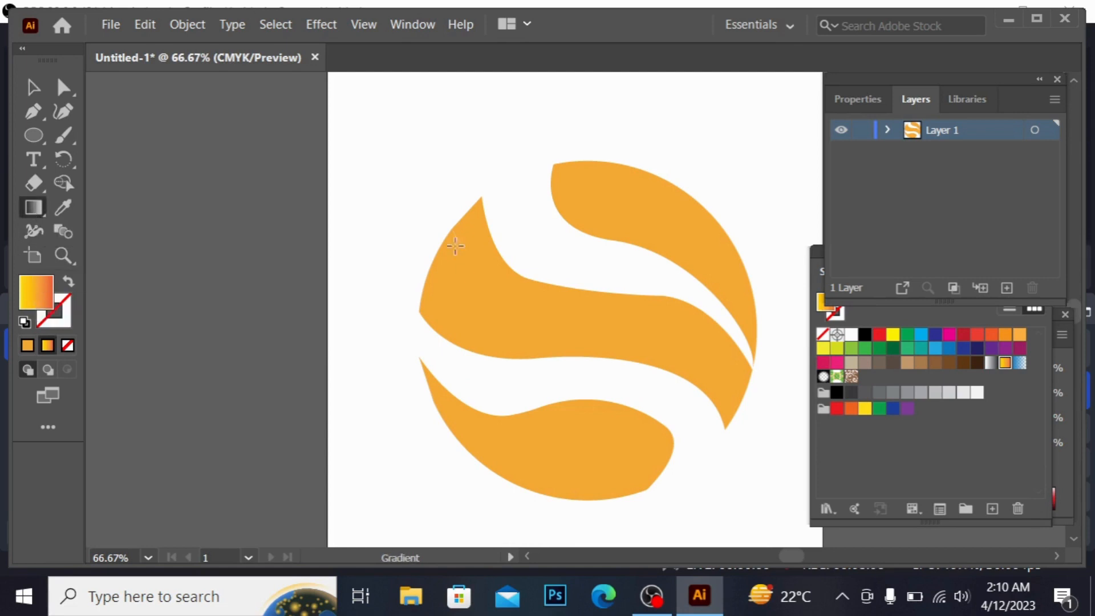
left_click(725, 254)
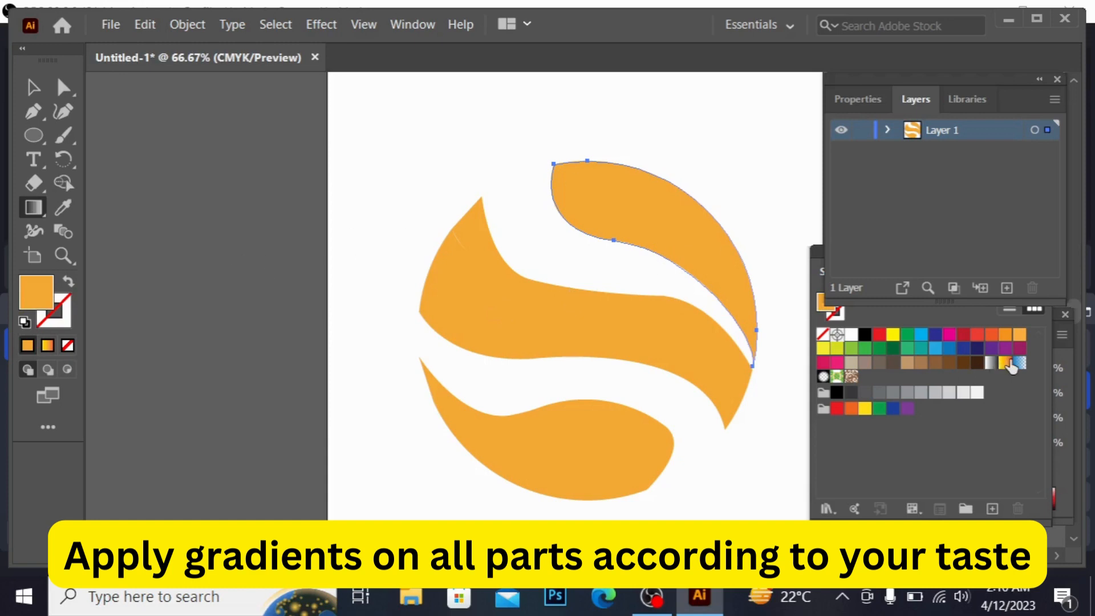
left_click(1009, 364)
left_click(37, 89)
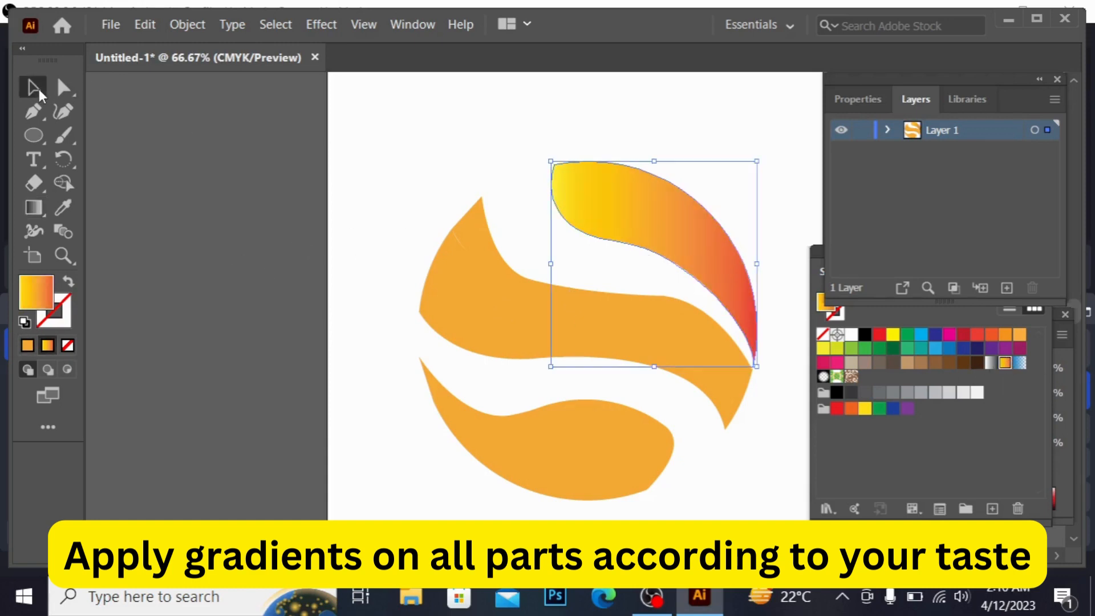
- Apply the yellow-to-red gradient swatch to the middle and bottom pieces and the pointed tip patches
left_click(505, 298)
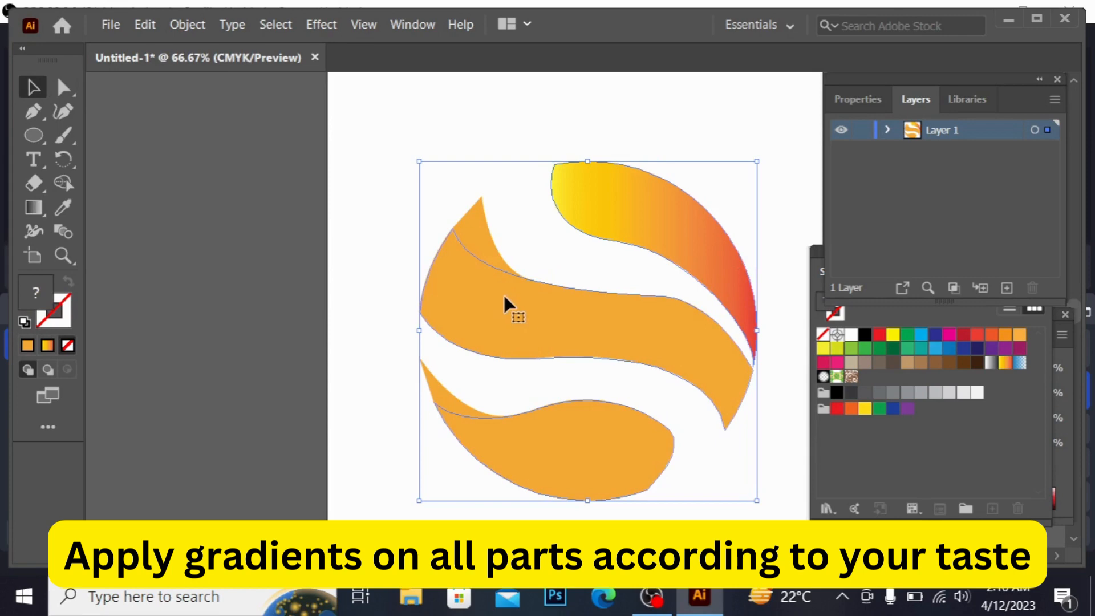
left_click(1004, 365)
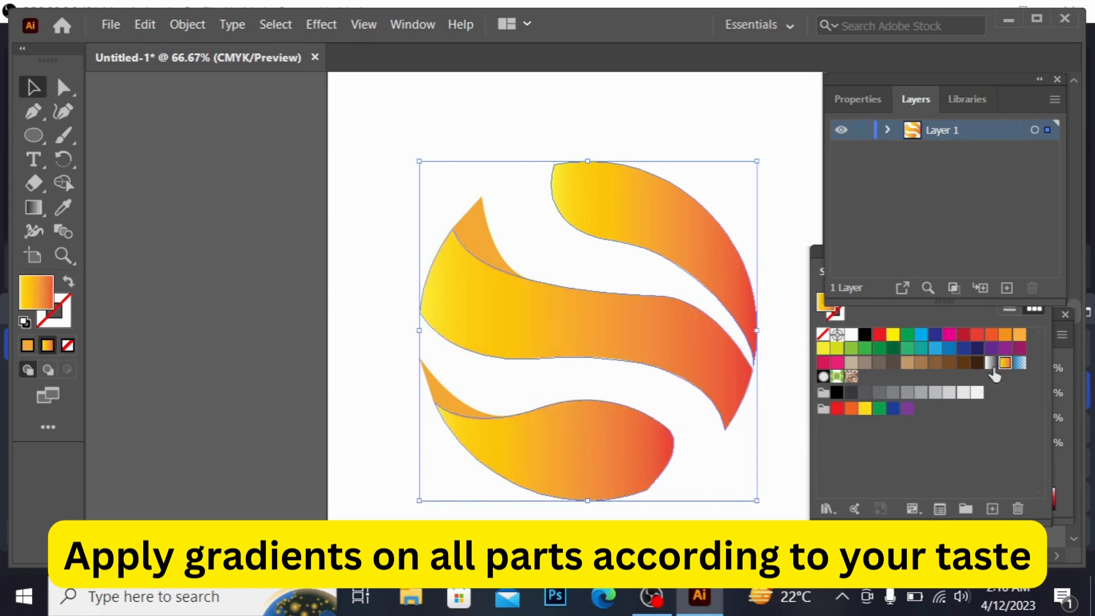
left_click(480, 234)
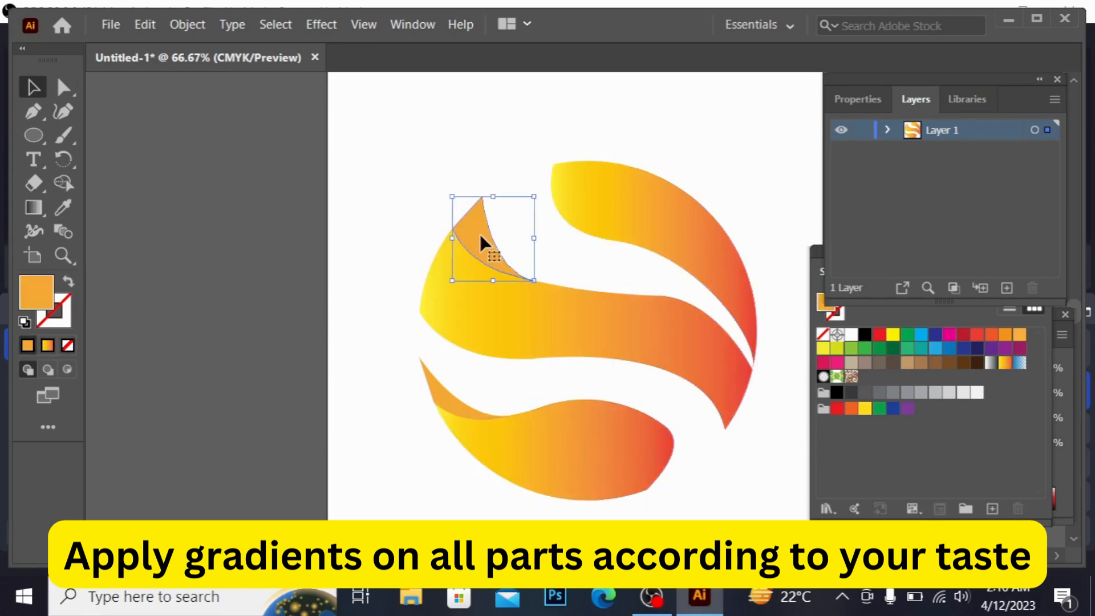
left_click(1005, 364)
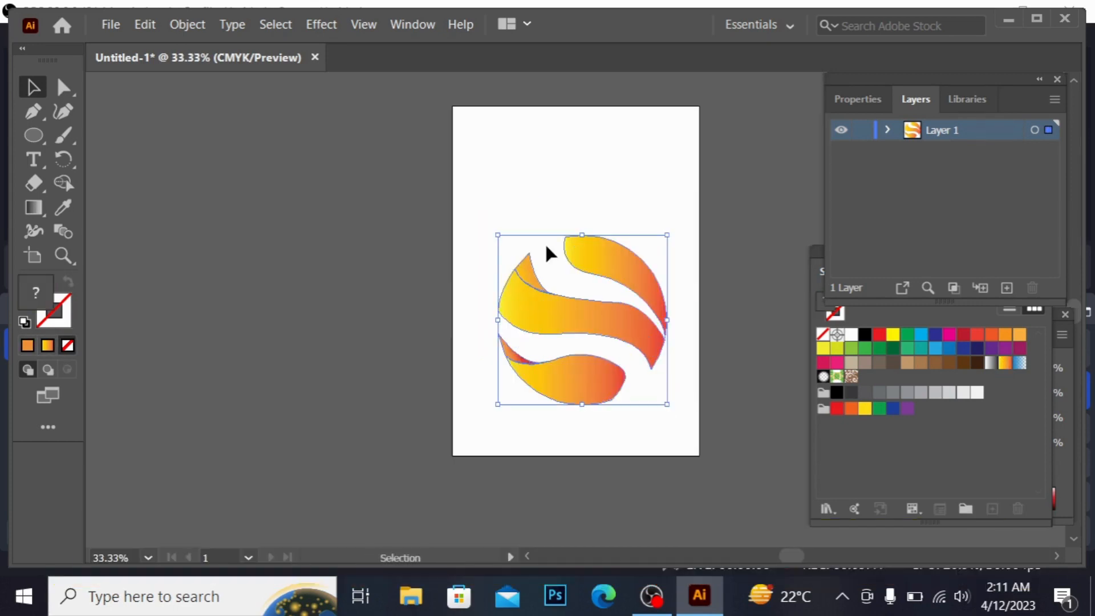
- Move the whole selected logo about 6 mm left and 14 mm up on the artboard, and deselect it
mouse_move(577, 304)
left_mouse_down()
mouse_move(550, 267)
mouse_move(562, 293)
left_mouse_up()
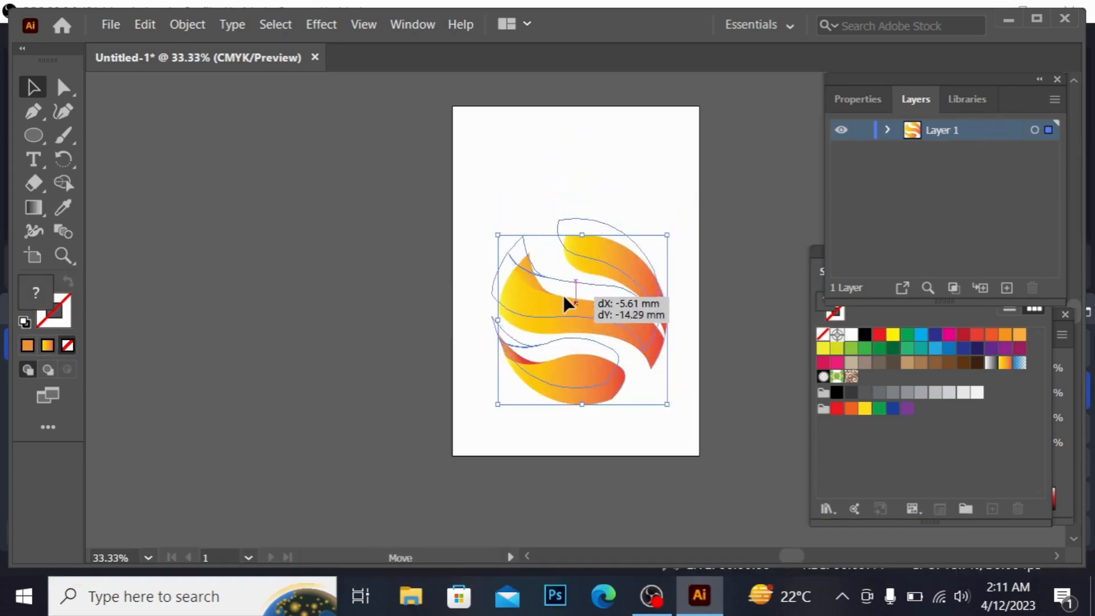
key("ctrl+equal")
key("ctrl+equal")
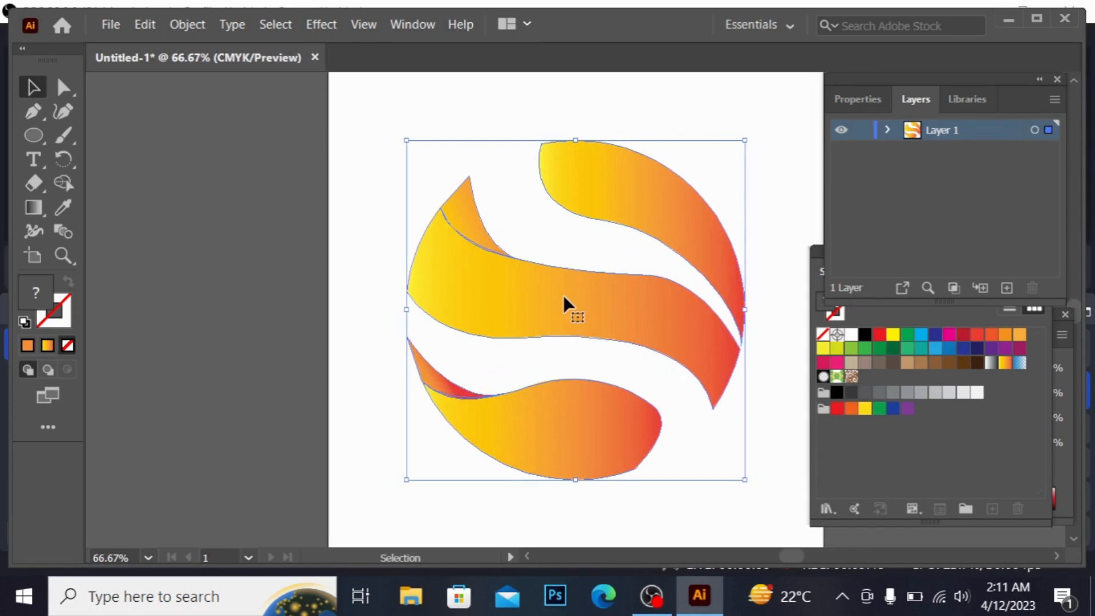
left_click(289, 218)
key("ctrl+minus")
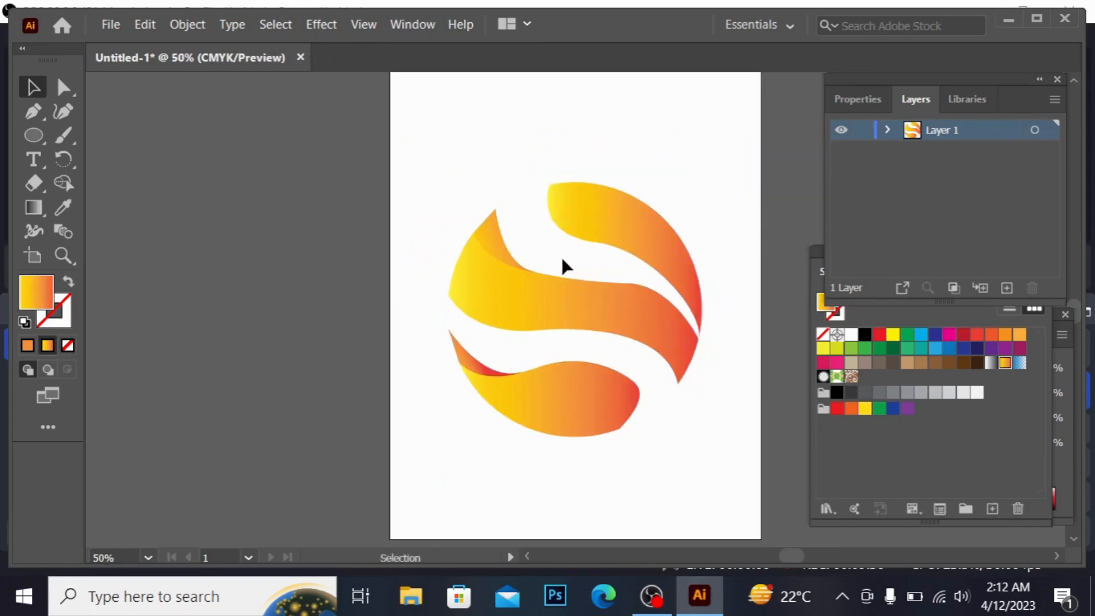
key("ctrl+minus")
- Trace and close a narrow stem with a pointed, notched upper end above the upper right piece using the Pen tool
left_click(31, 112)
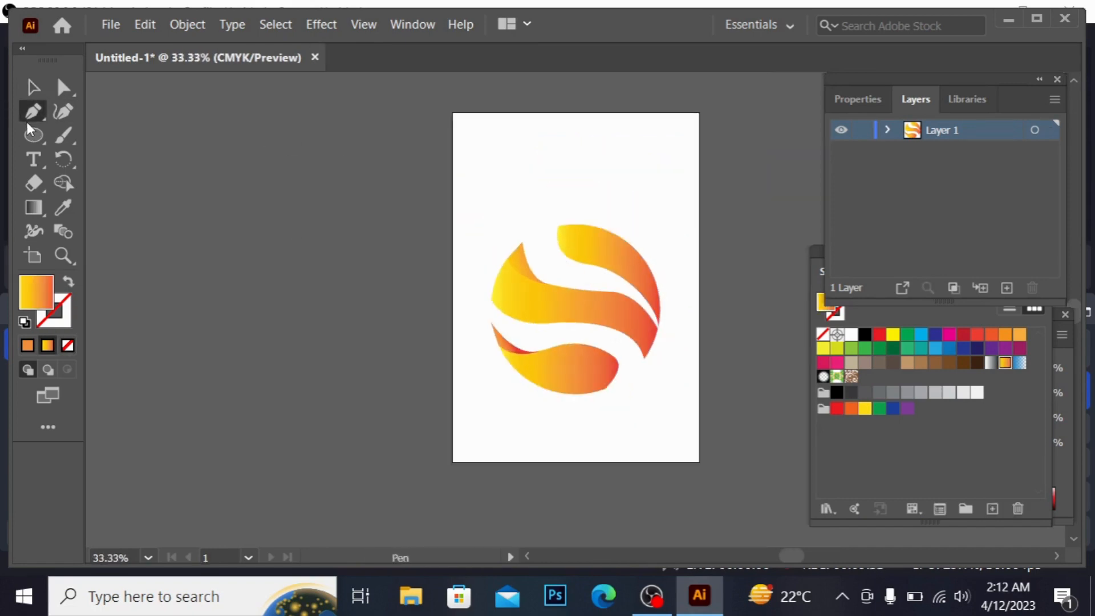
left_click_drag(559, 174, 575, 167)
left_click(575, 168)
left_click(575, 224)
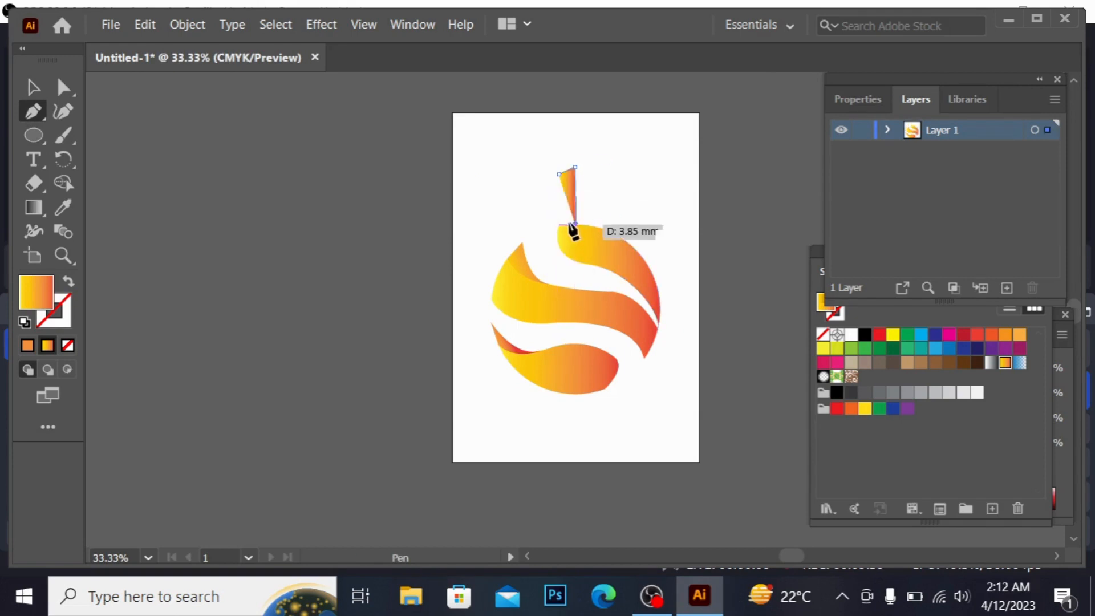
left_click(565, 224)
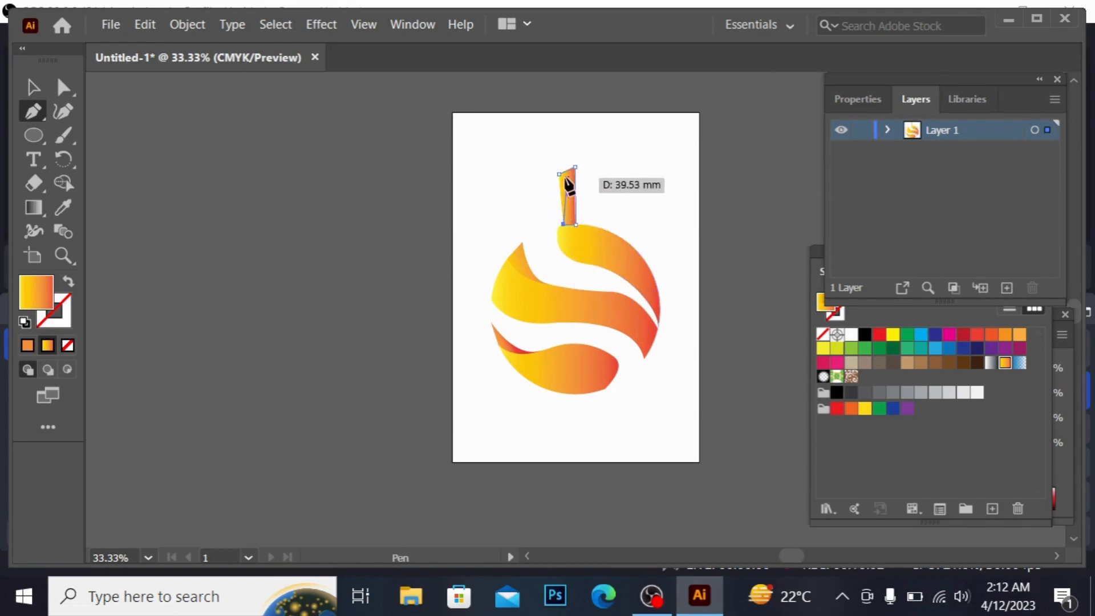
left_click(559, 174)
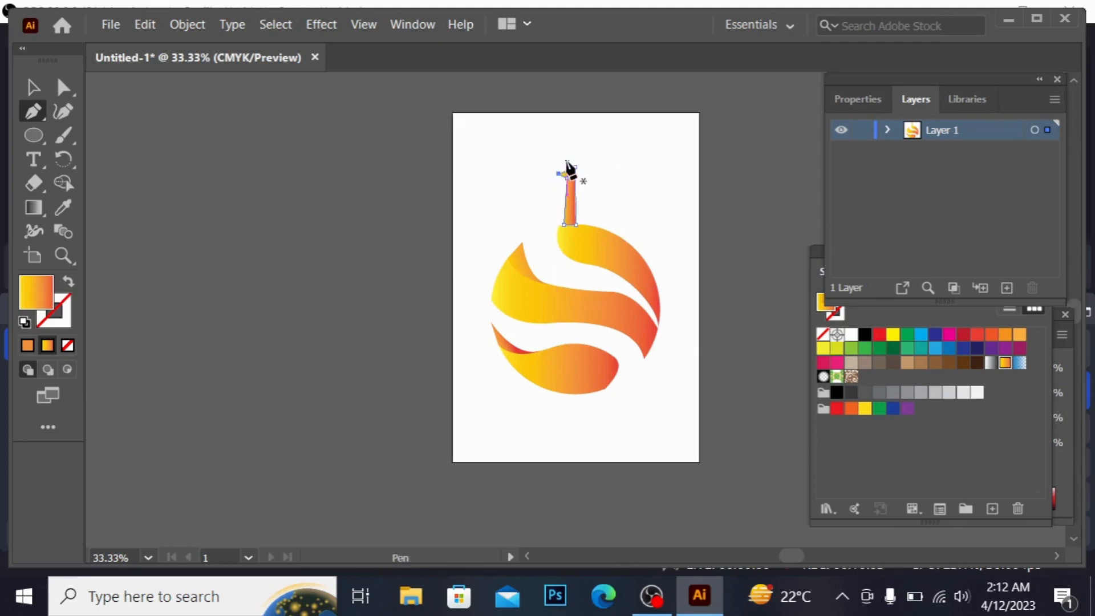
left_click(563, 163)
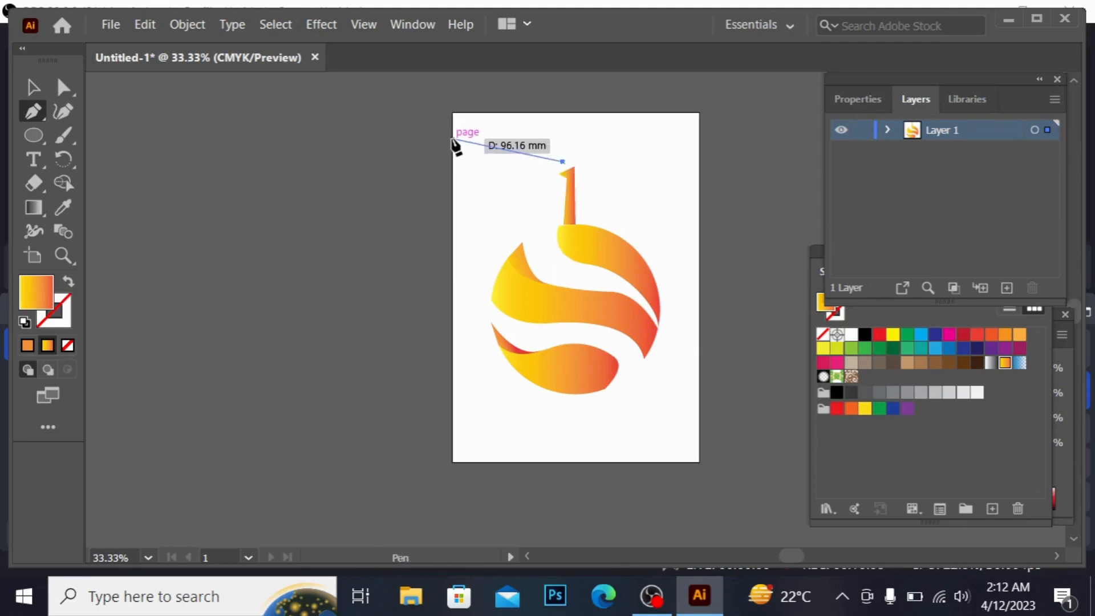
key("ctrl+z")
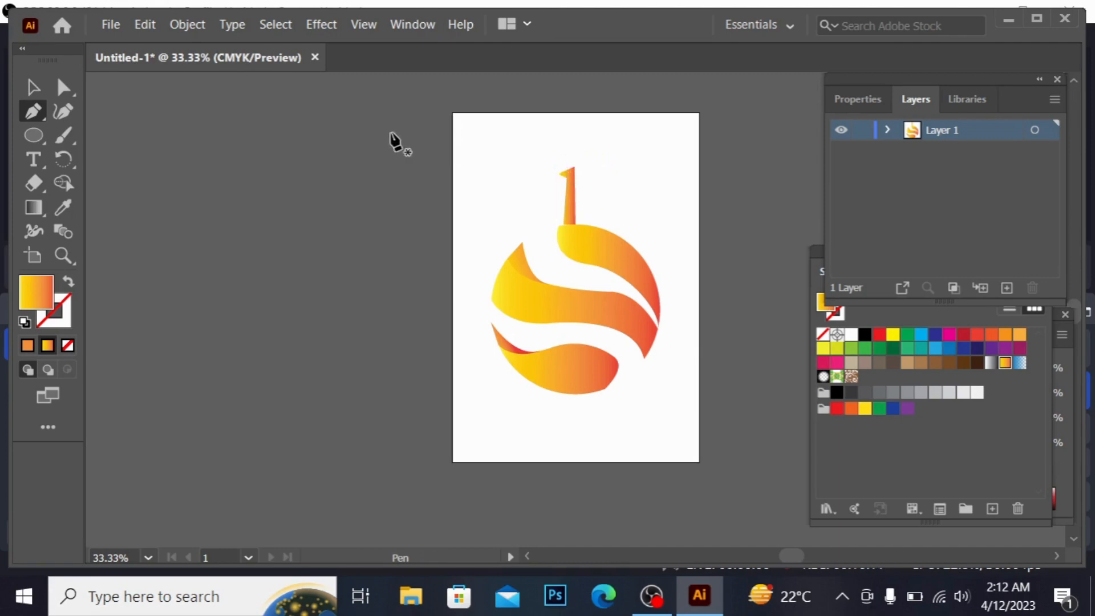
- Fill the stem with a light brown swatch and deselect it
left_click(26, 81)
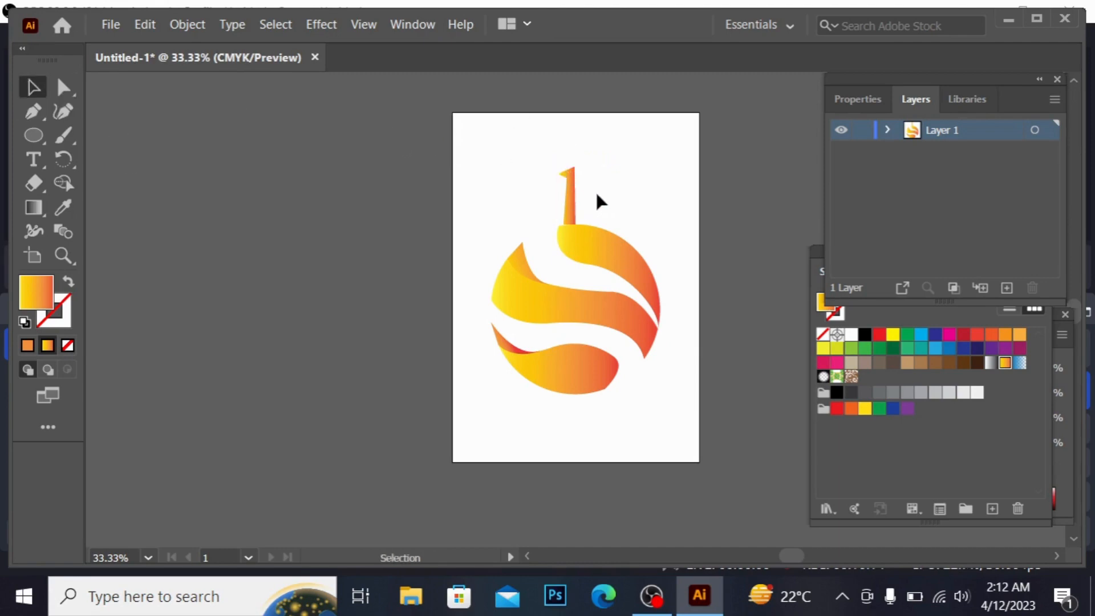
double_click(41, 304)
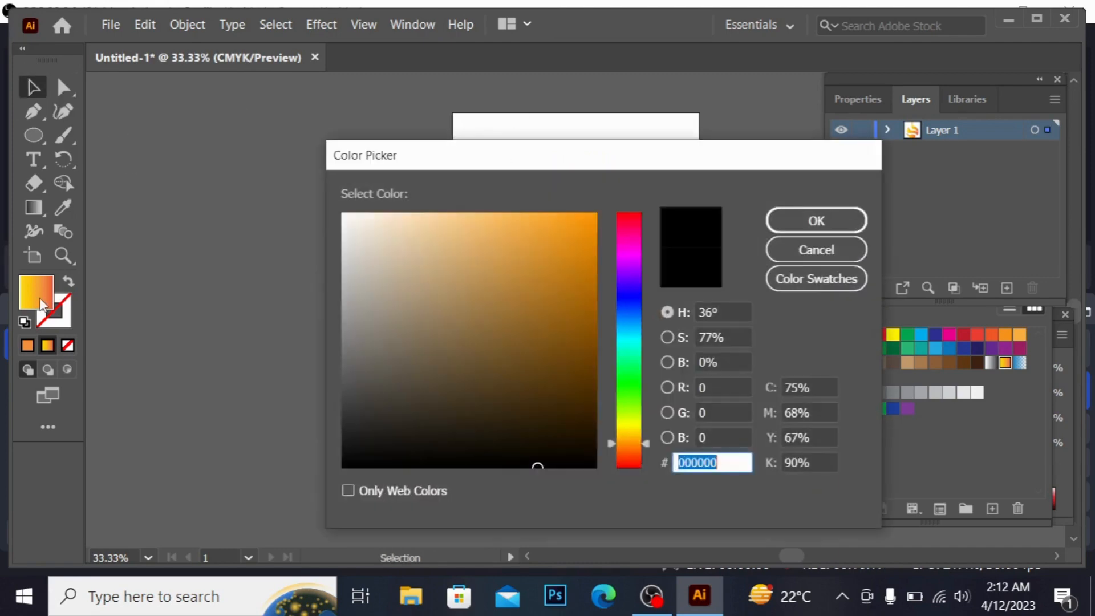
left_click(851, 245)
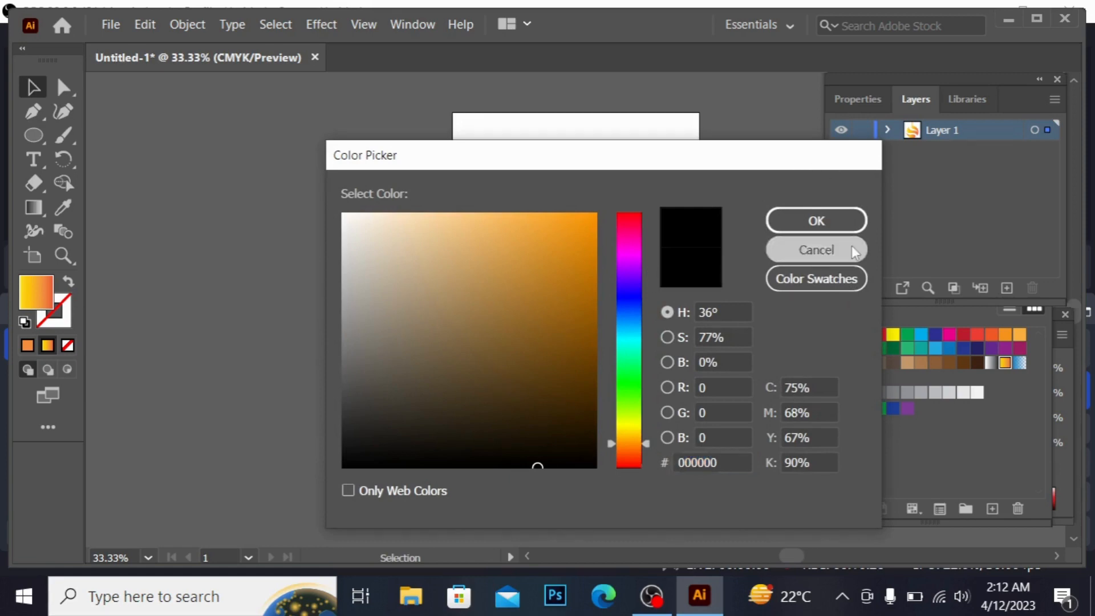
left_click(963, 364)
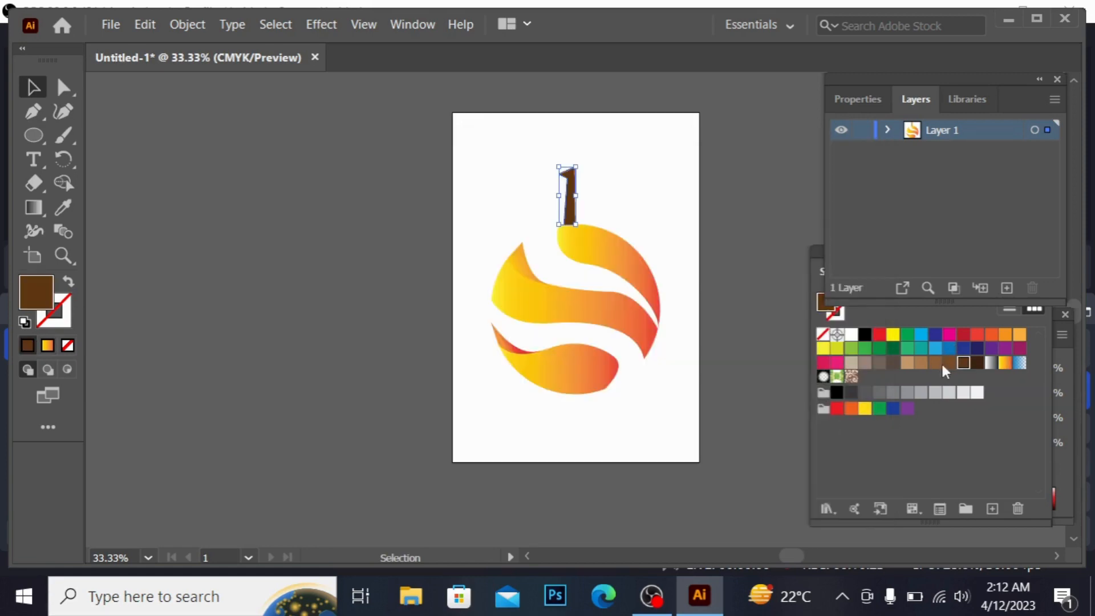
left_click(923, 365)
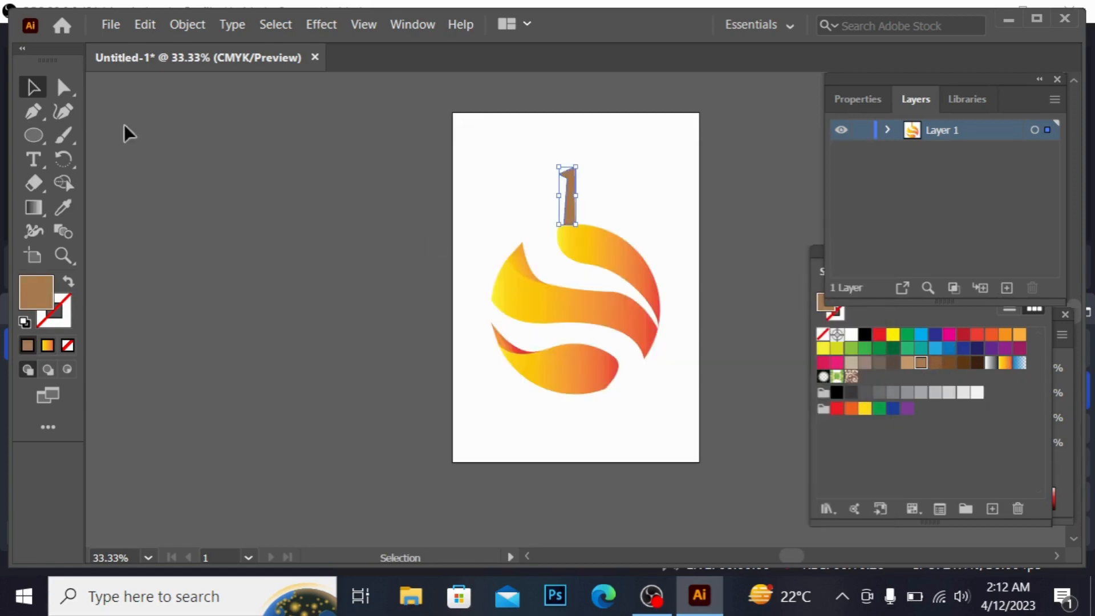
left_click(149, 120)
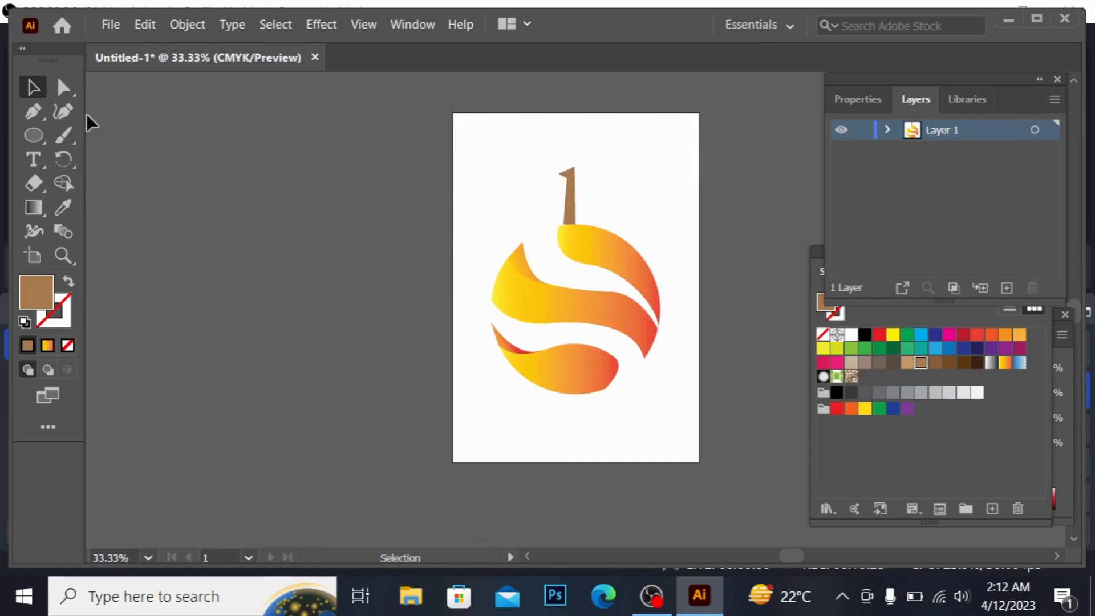
- Trace the curved upper and lower edges of a leaf about 60 mm long left of the stem with the Pen tool
left_click(30, 116)
left_click(548, 195)
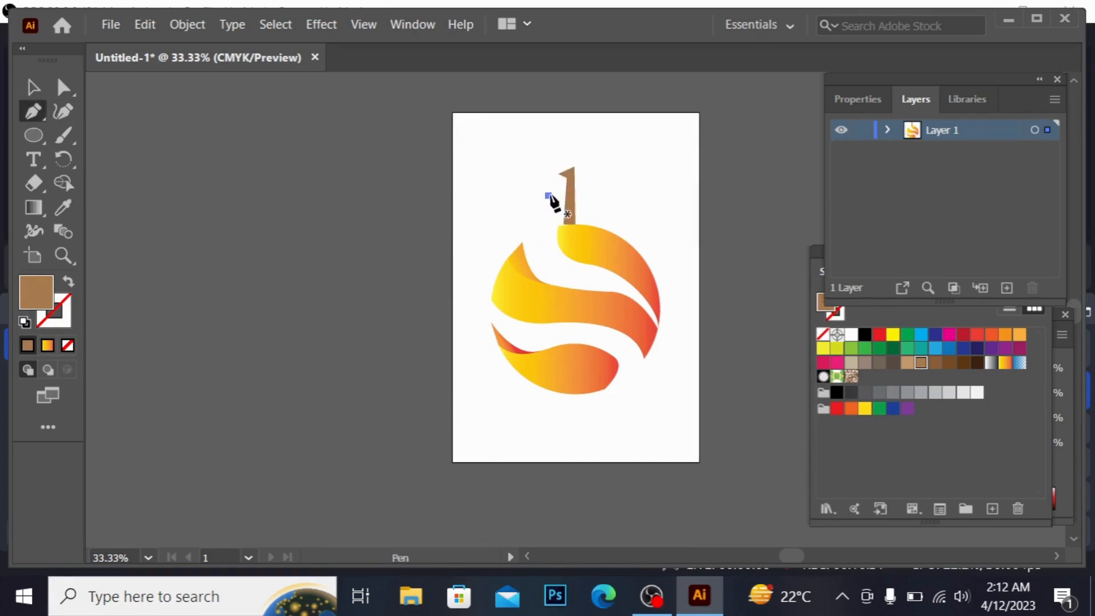
left_click_drag(484, 224, 458, 278)
left_click(484, 224)
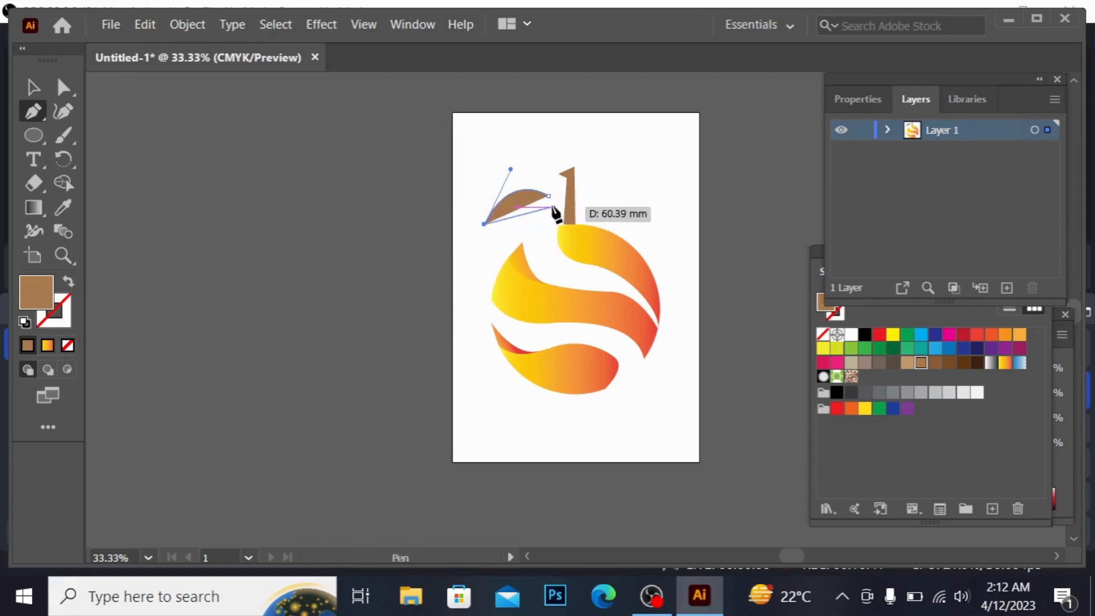
left_click_drag(552, 208, 585, 172)
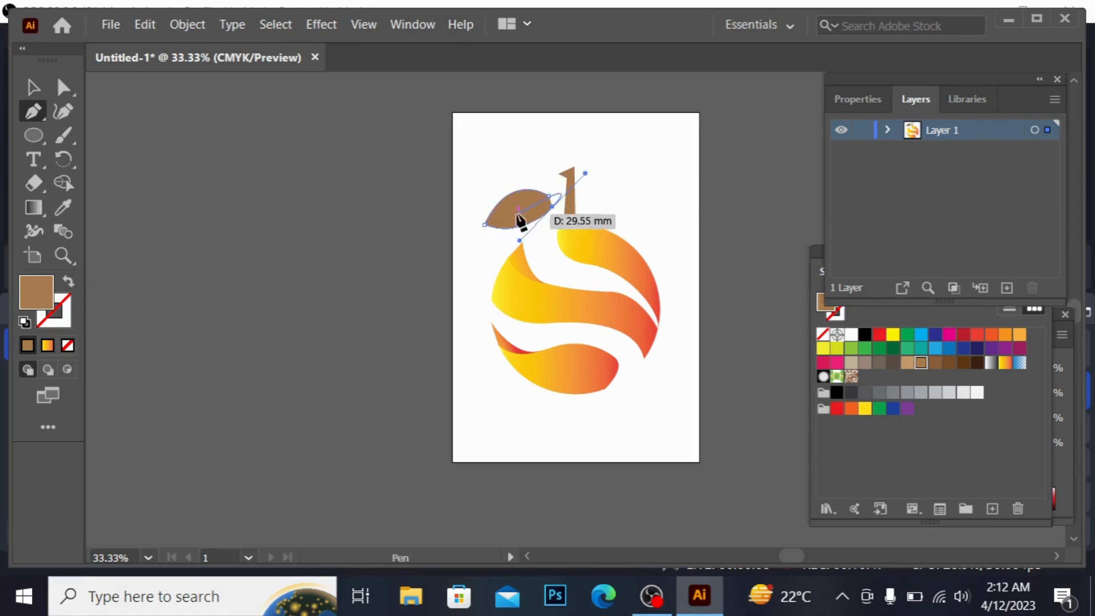
- Add a narrow vein notch to the left leaf, close its path, and fill it with light green
left_click(551, 208)
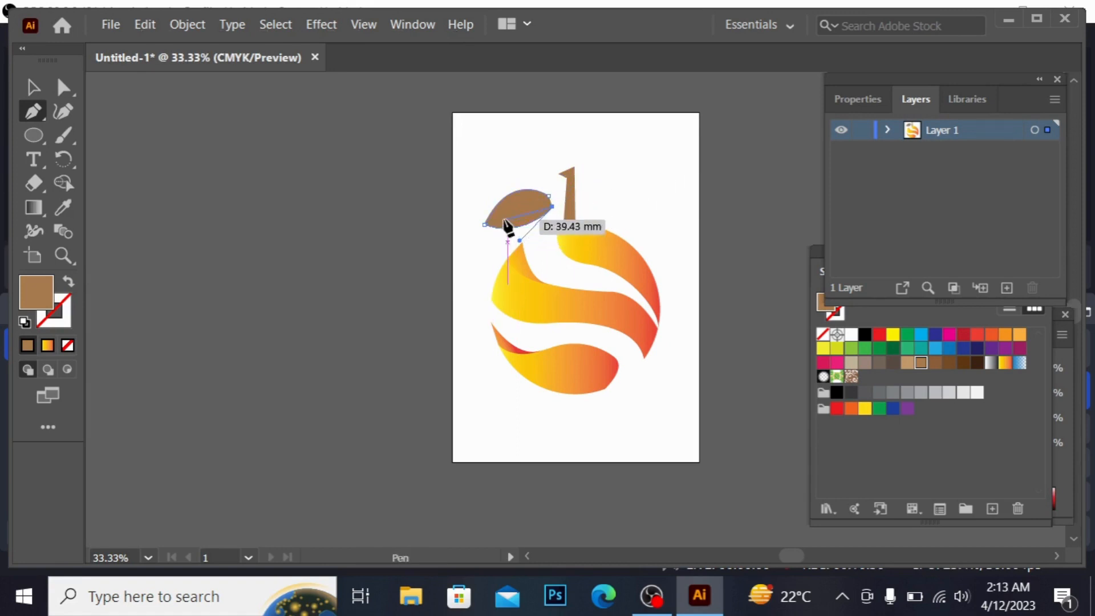
left_click(500, 220)
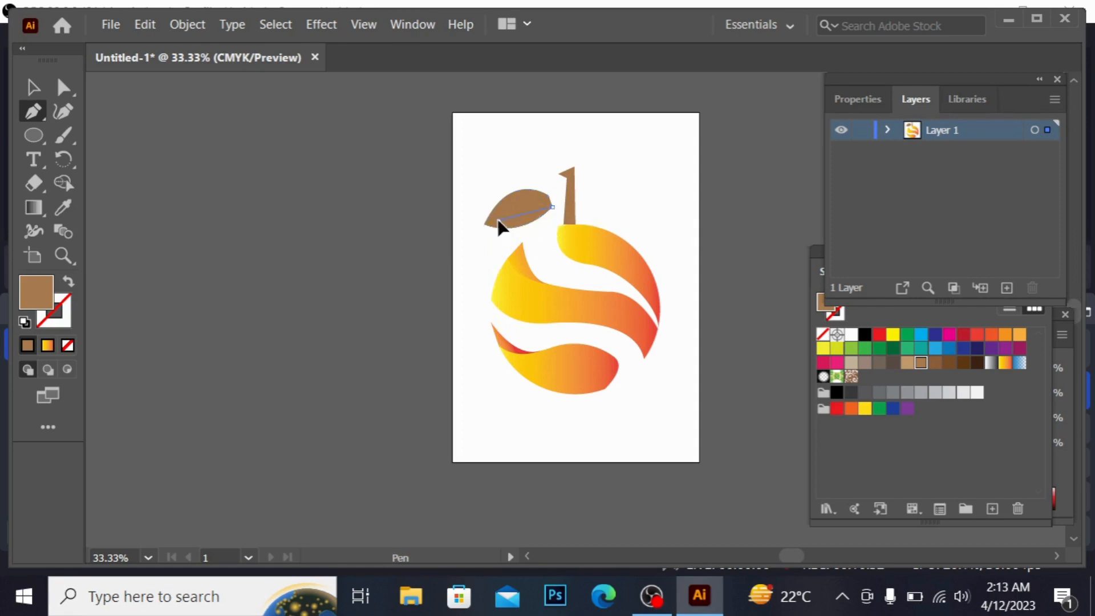
left_click(548, 197)
left_click(549, 197)
left_click(908, 336)
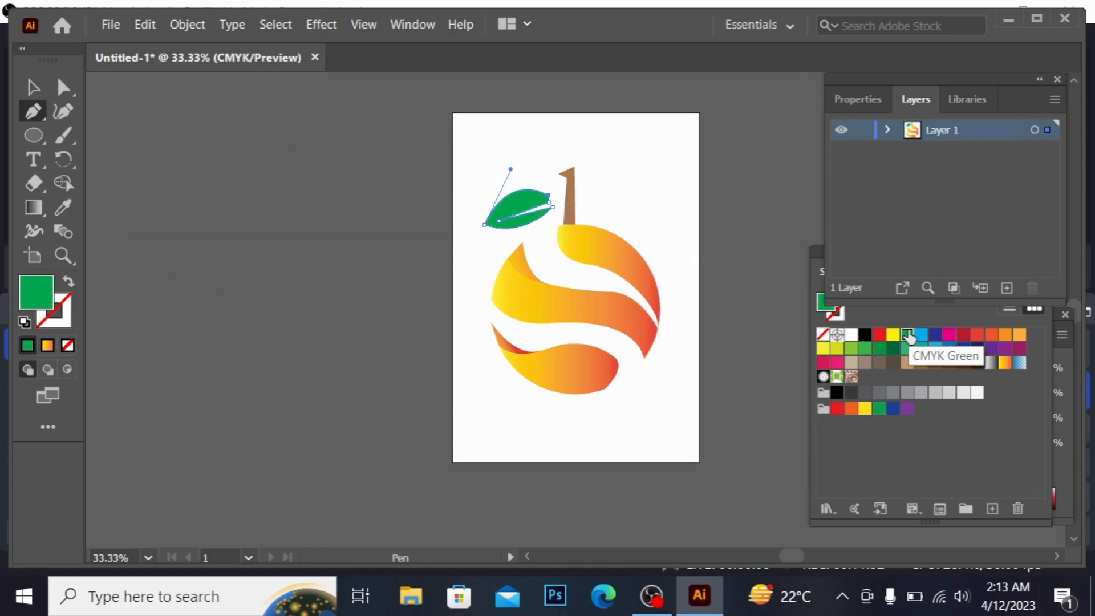
left_click(851, 348)
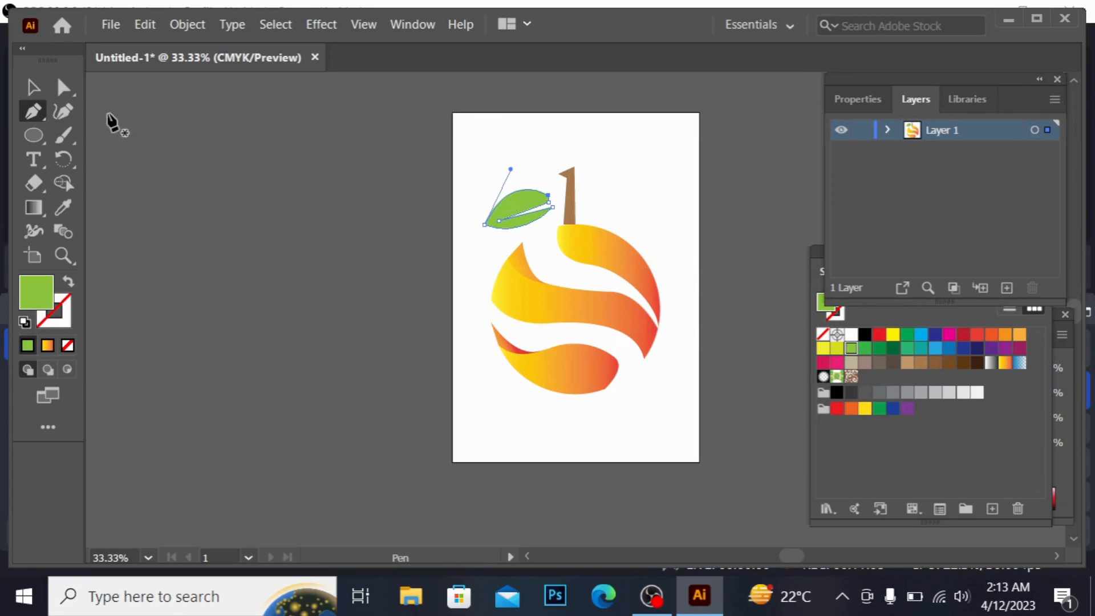
left_click(587, 197)
left_click(629, 204)
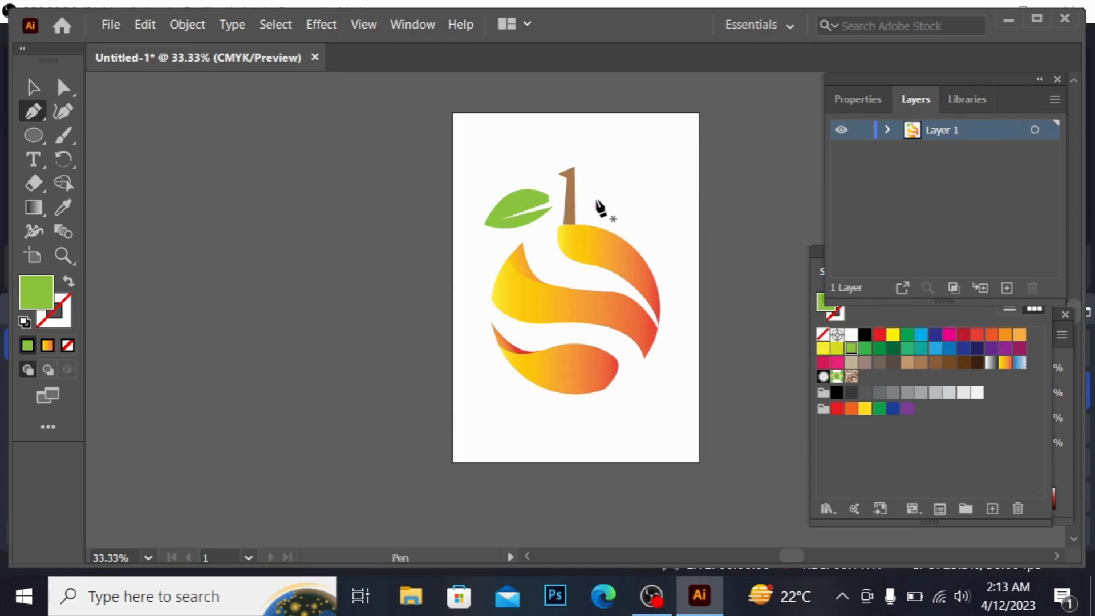
left_click(579, 189)
left_click_drag(630, 200, 660, 236)
key("ctrl+z")
key("ctrl+z")
- Trace and close a smaller green leaf about 46 mm long right of the stem, with a narrow vein notch
left_click(587, 196)
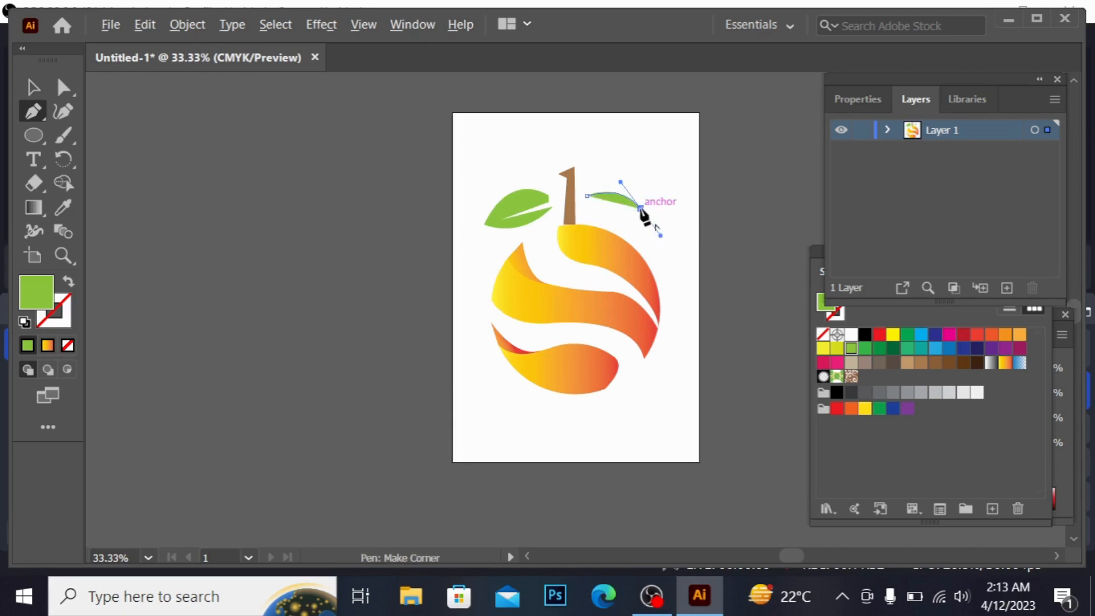
left_click(641, 209)
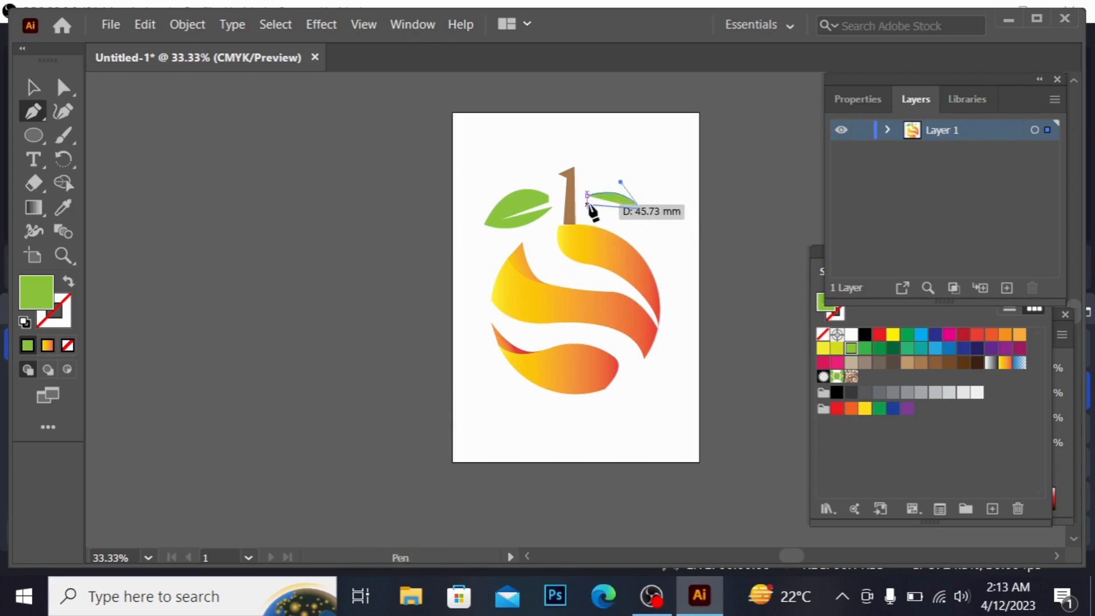
mouse_move(588, 204)
left_mouse_down()
mouse_move(584, 179)
mouse_move(567, 178)
mouse_move(626, 215)
mouse_move(588, 209)
left_mouse_up()
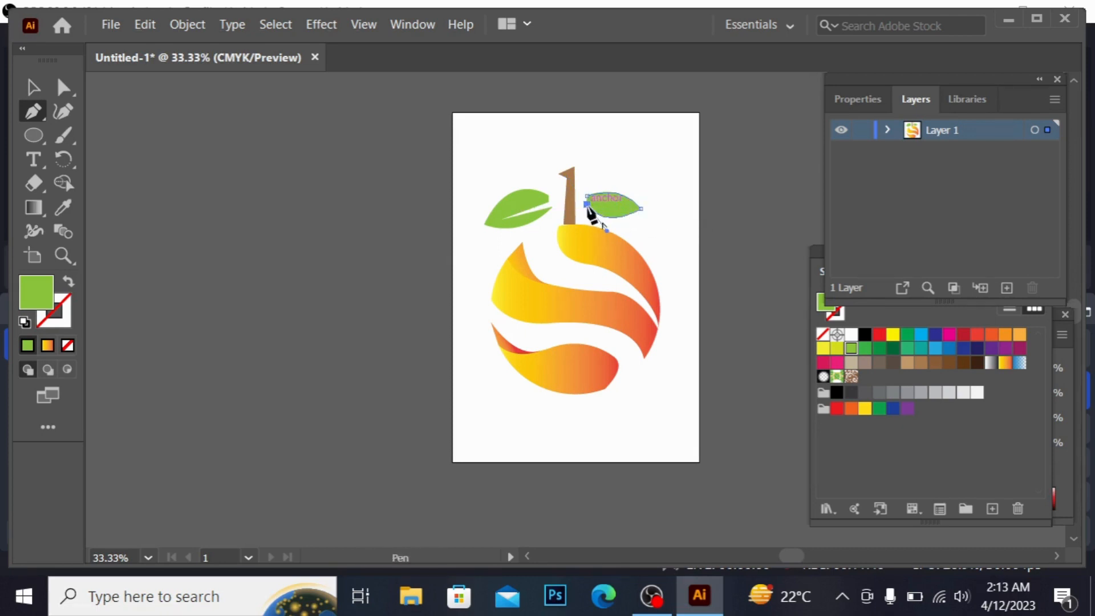
left_click(633, 208)
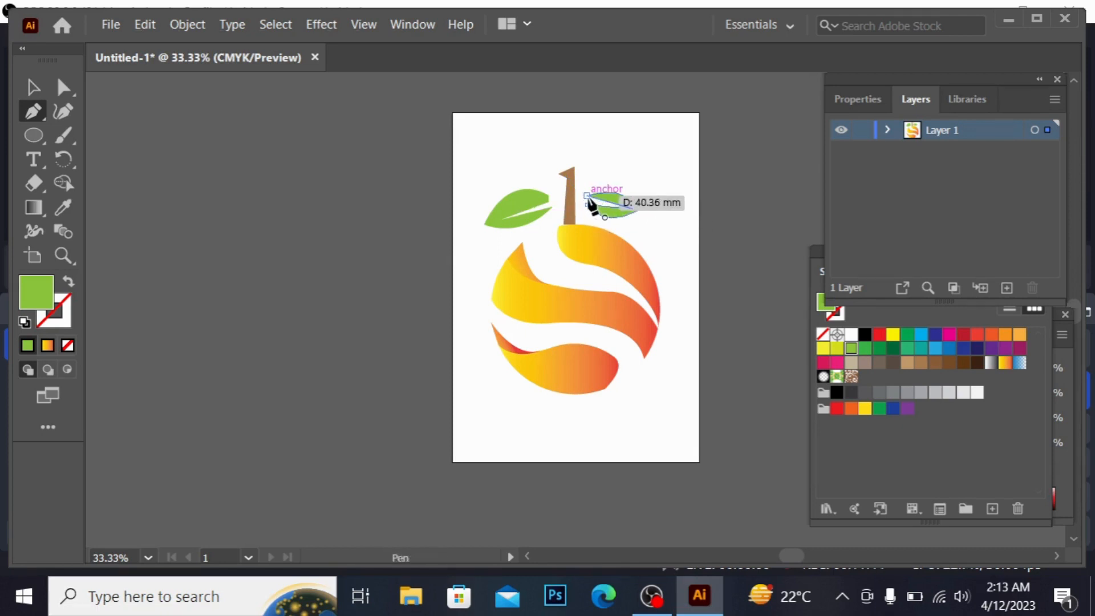
left_click(588, 197)
- Move the right leaf against the stem and rotate it slightly clockwise so its tip points downward
left_click(37, 91)
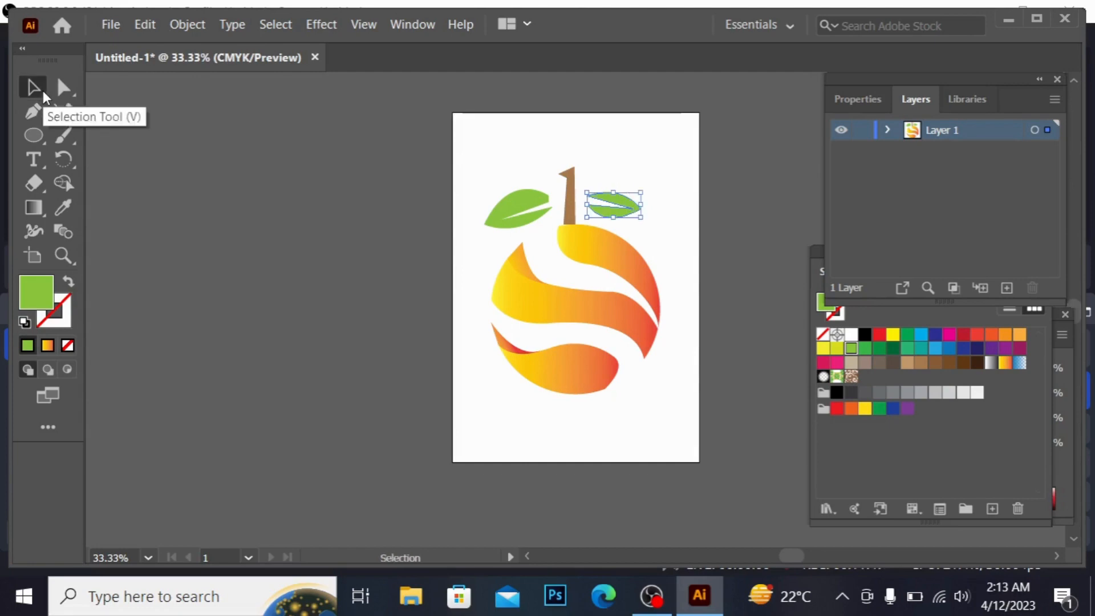
left_click_drag(631, 215, 617, 209)
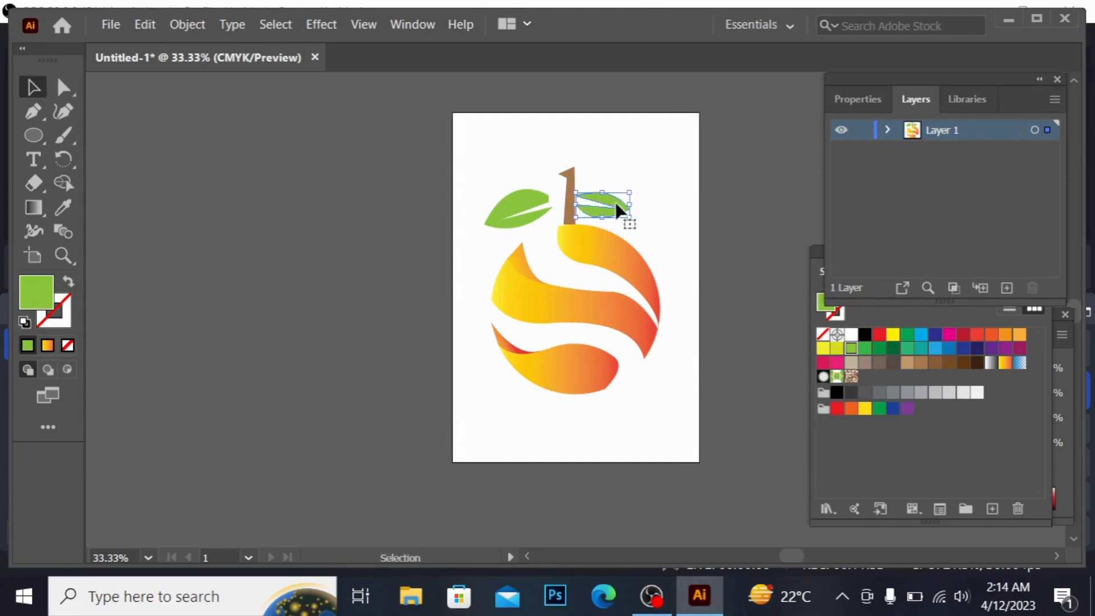
left_click(460, 151)
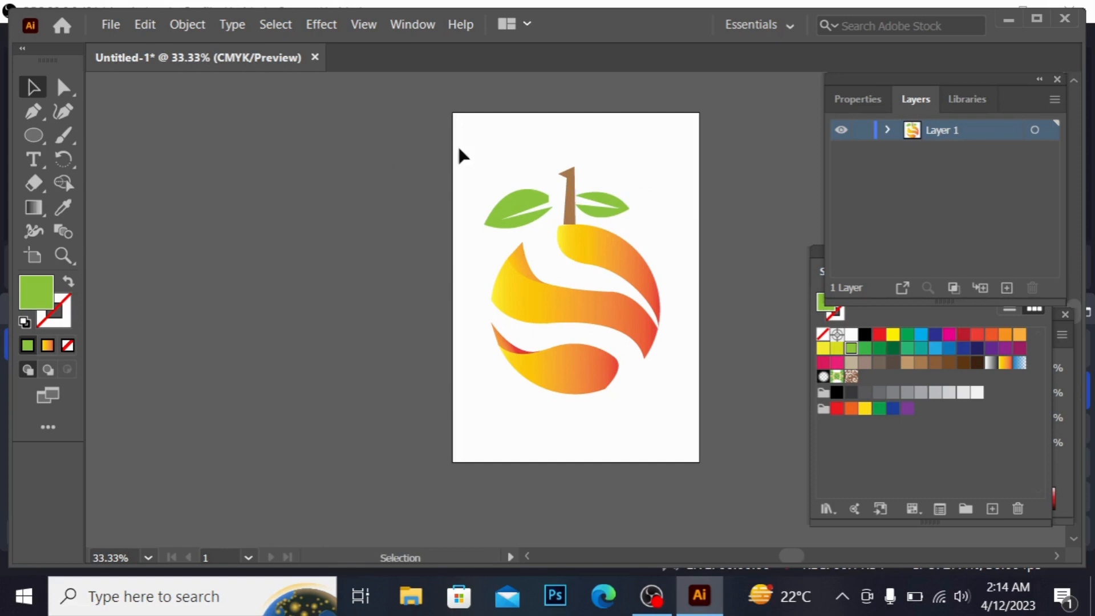
left_click(624, 206)
left_click_drag(637, 222, 643, 242)
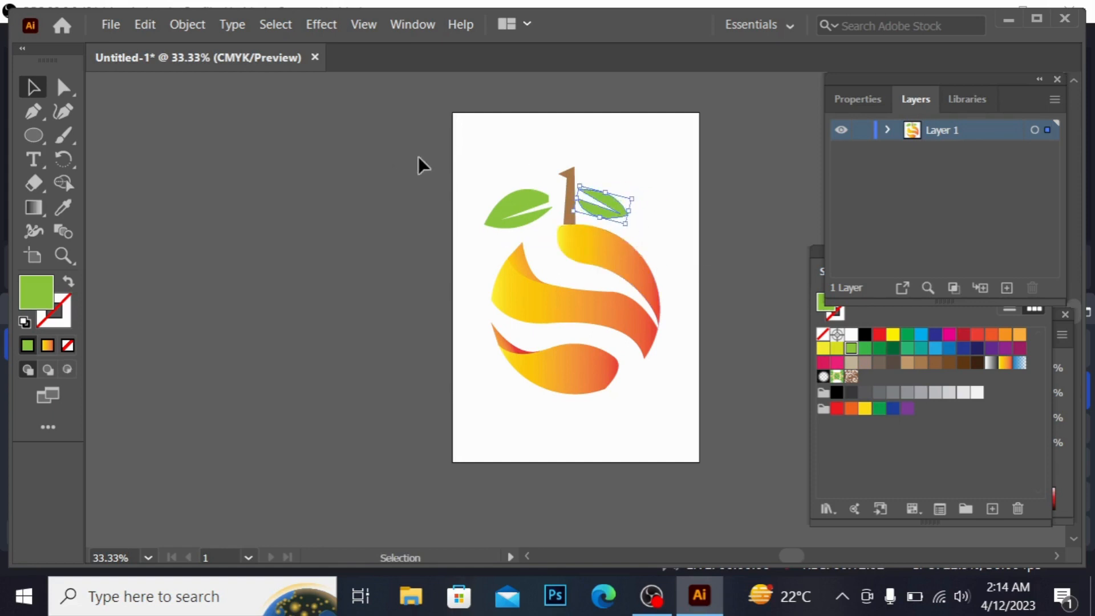
- Move the left leaf closer to the stem, rotate it slightly counterclockwise, and deselect it
left_click(538, 197)
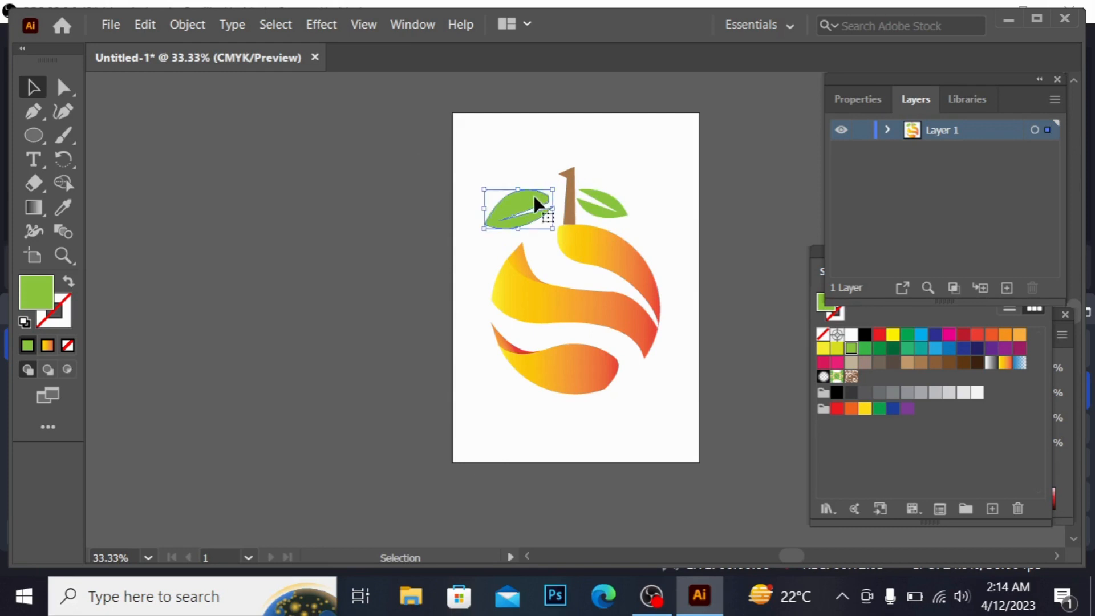
left_click_drag(536, 203, 547, 202)
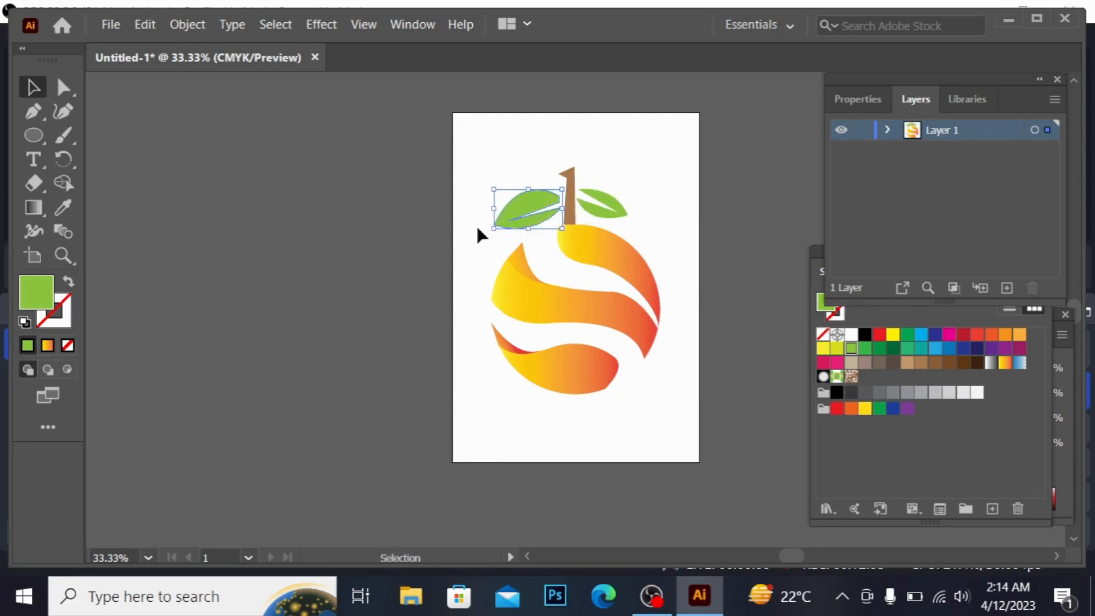
left_click_drag(484, 228, 499, 232)
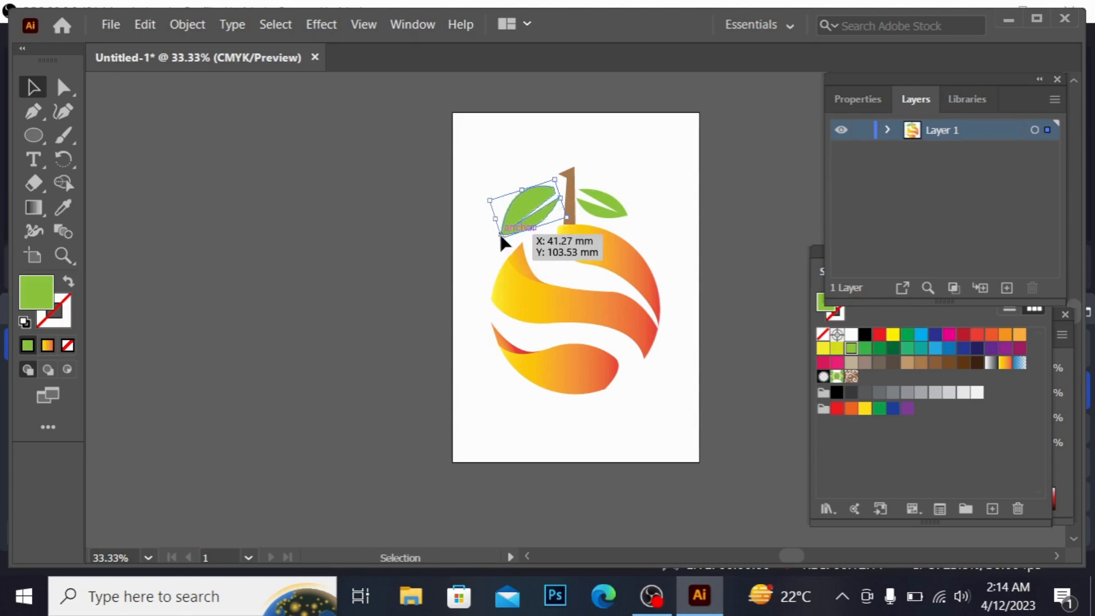
left_click(358, 233)
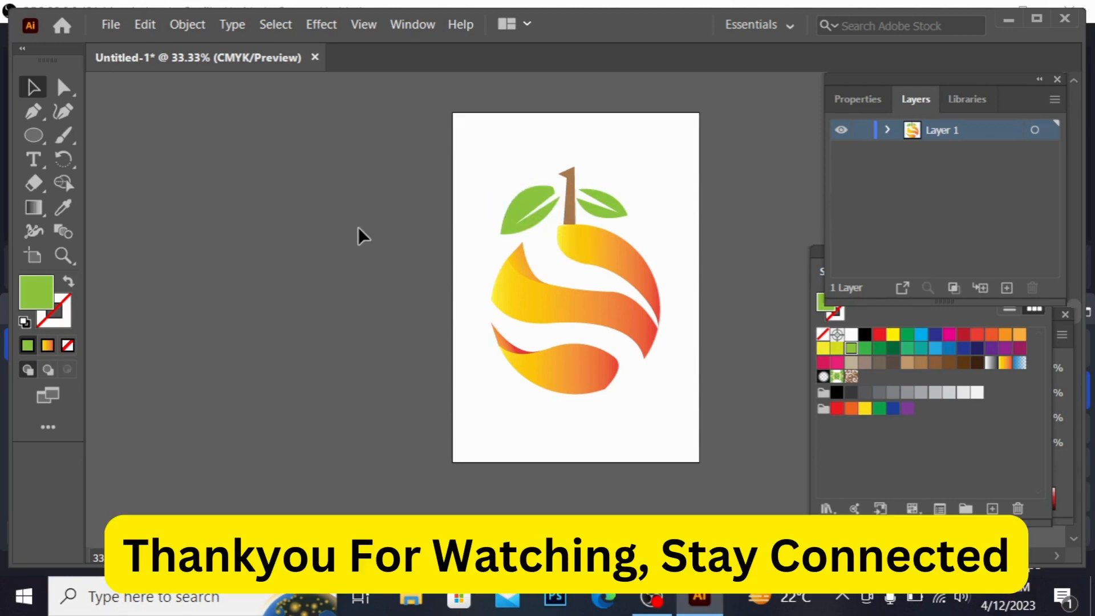
- Select all parts of the fruit logo and group them
left_click_drag(483, 137, 645, 364)
key("ctrl+g")
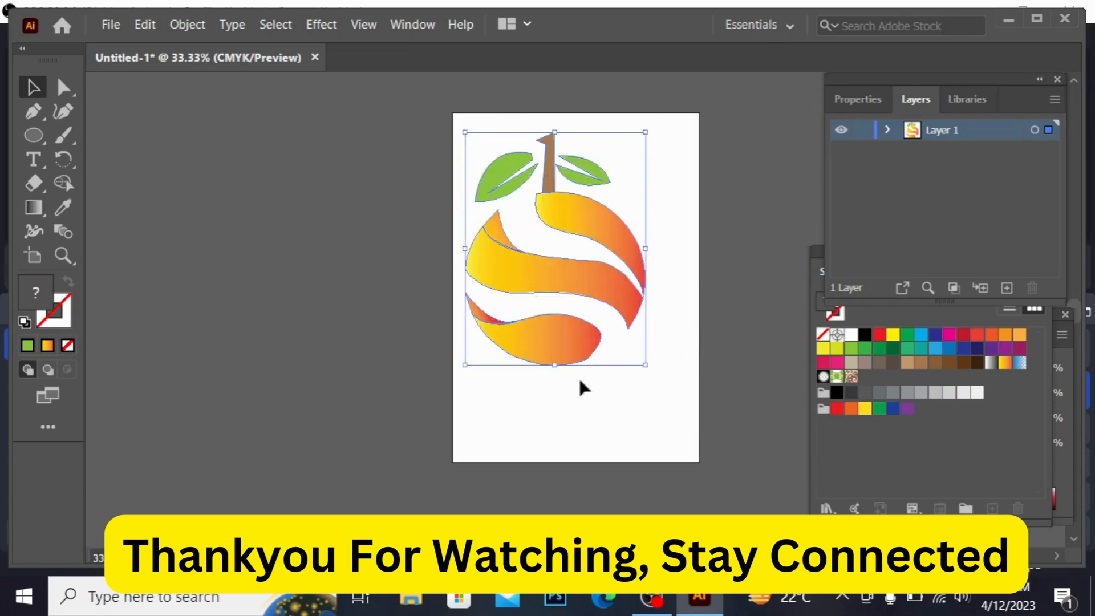